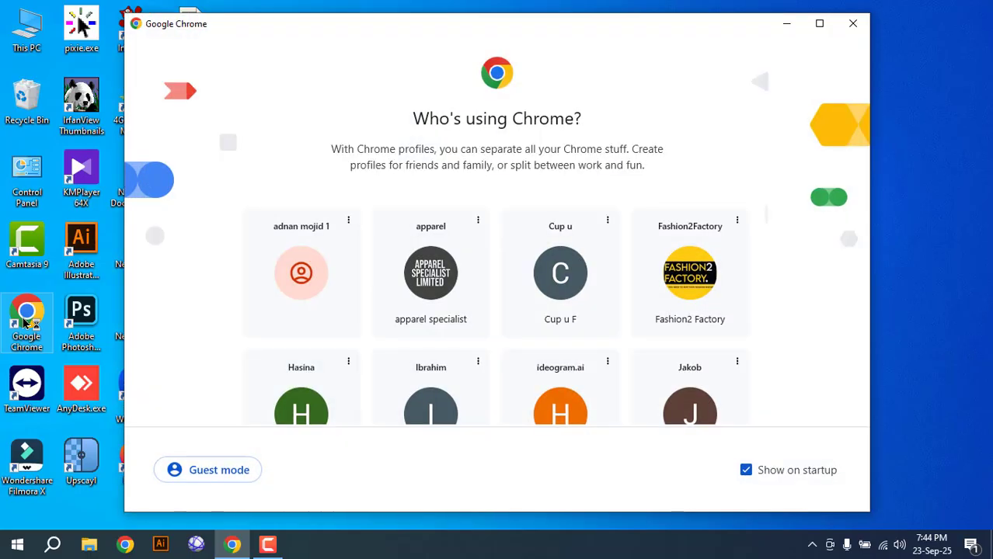
Step: Start Chrome with the ideogram.ai profile and open the Ideogram site from its bookmark
scroll(573, 365, "down", 2)
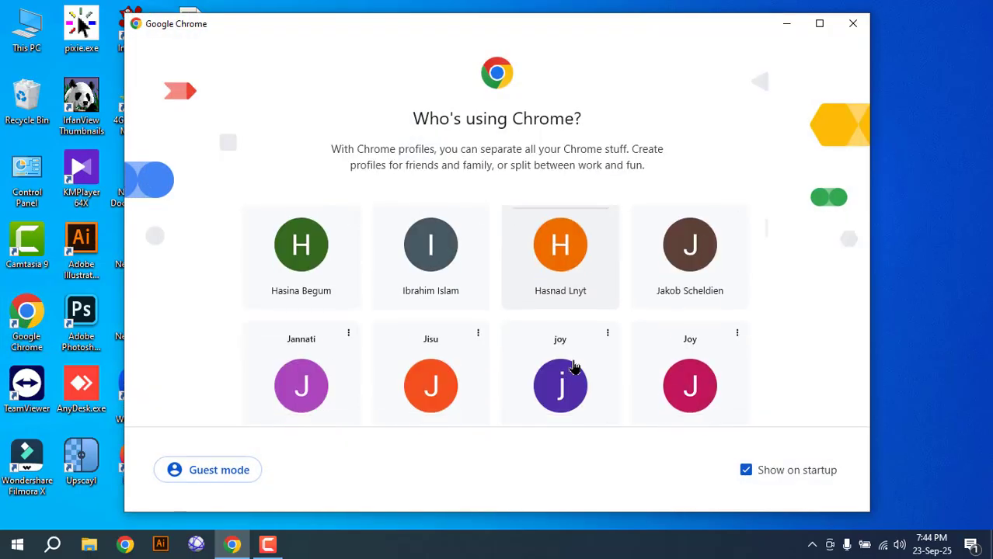
left_click(560, 268)
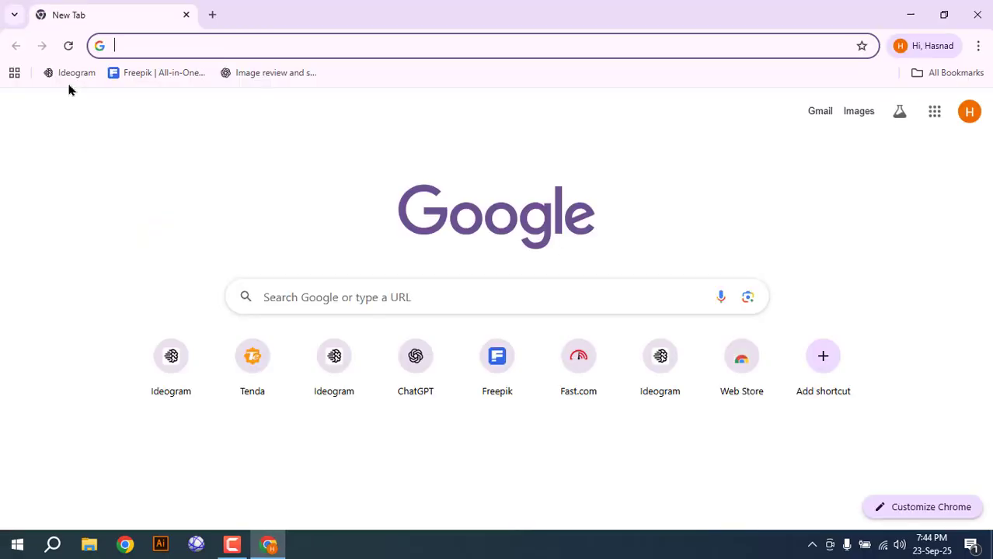
left_click(70, 74)
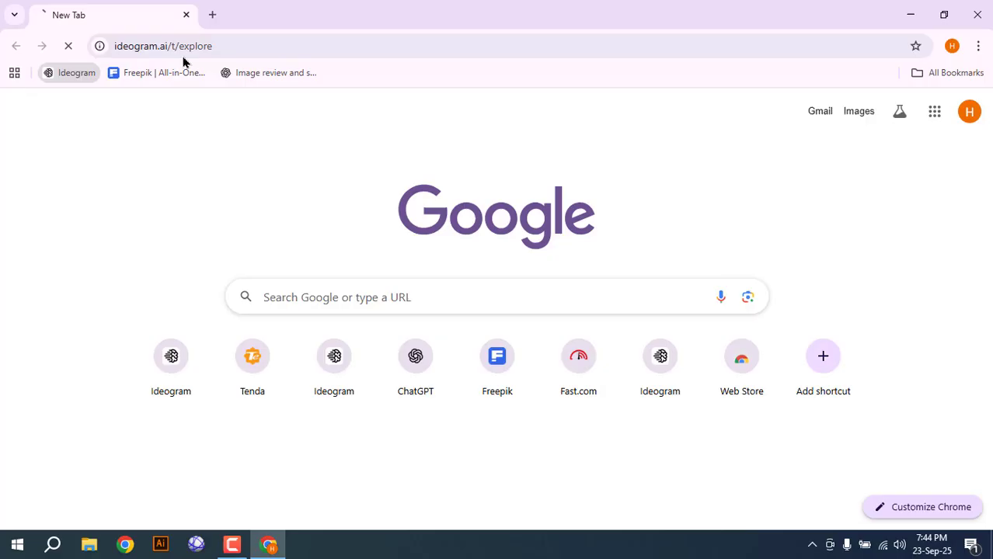
Step: Search for chatgpt in a new browser tab and open the ChatGPT site
left_click(213, 14)
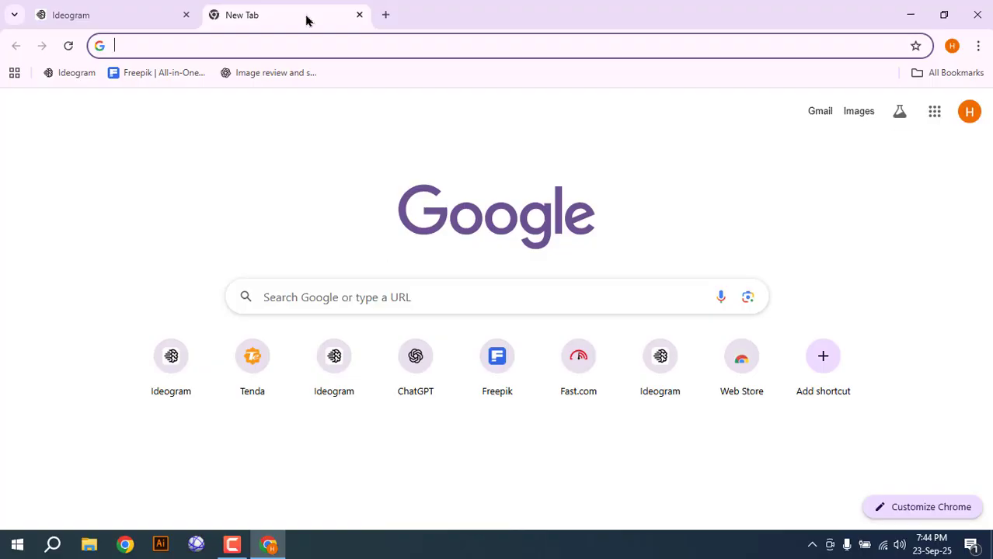
type("chat")
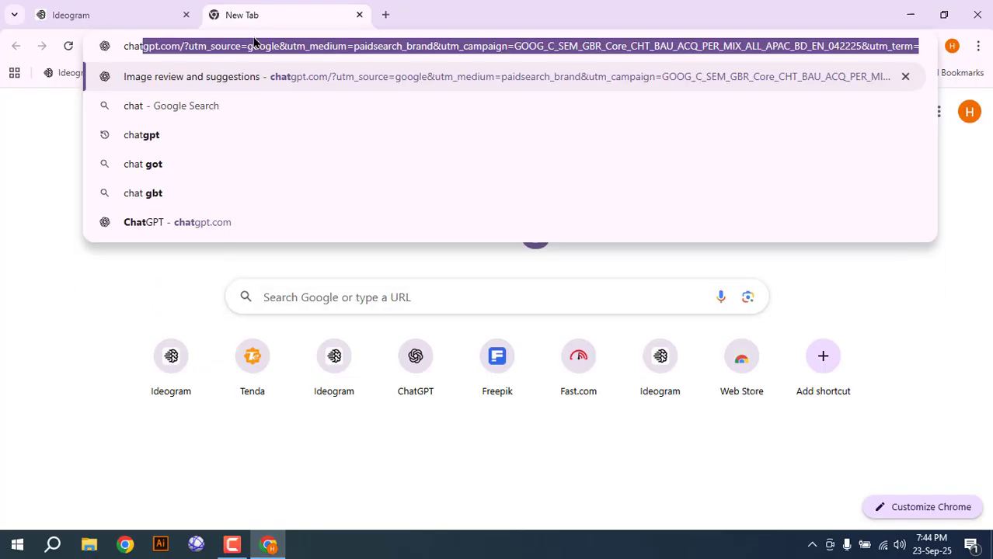
left_click(203, 137)
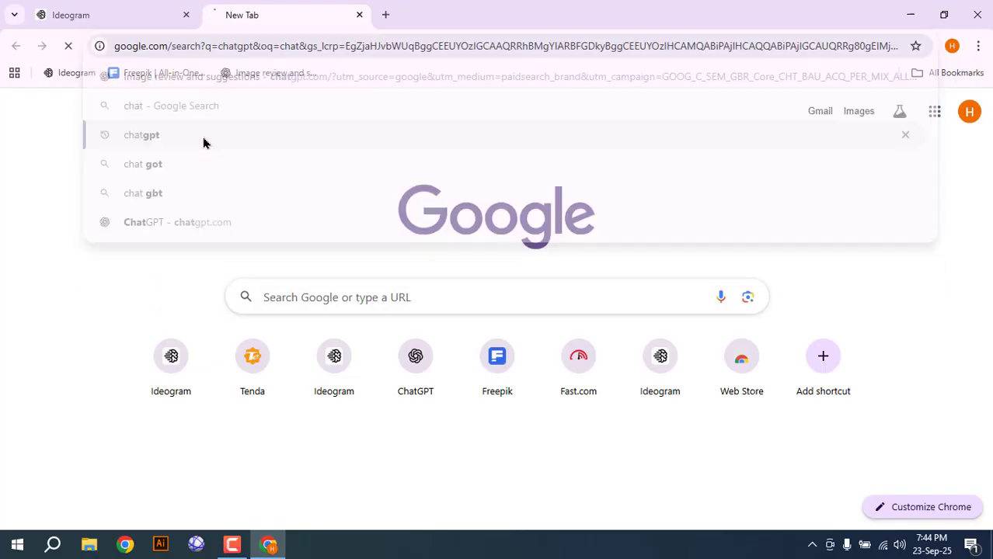
left_click(172, 249)
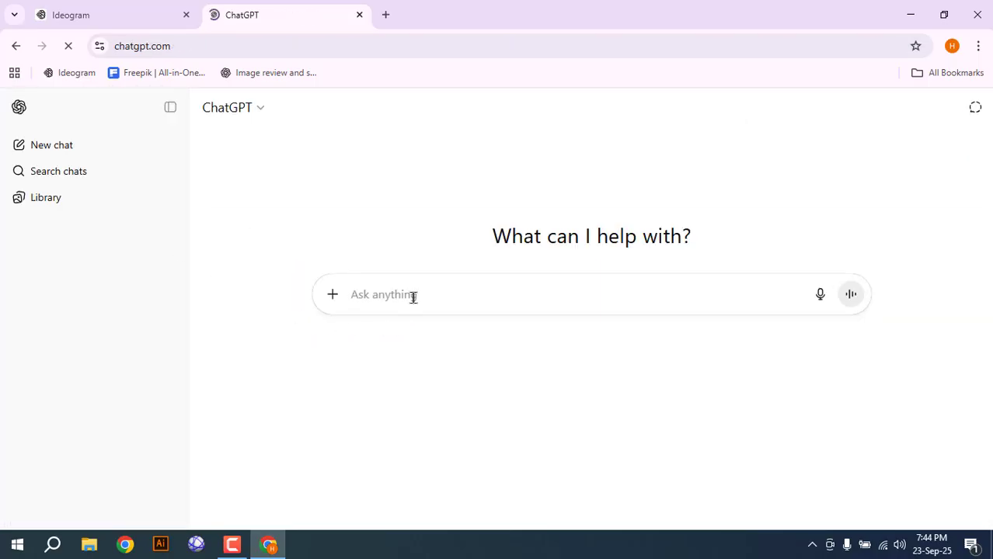
Step: Ask ChatGPT for a list of animals with the prompt "write 100 annimel name"
type("wr")
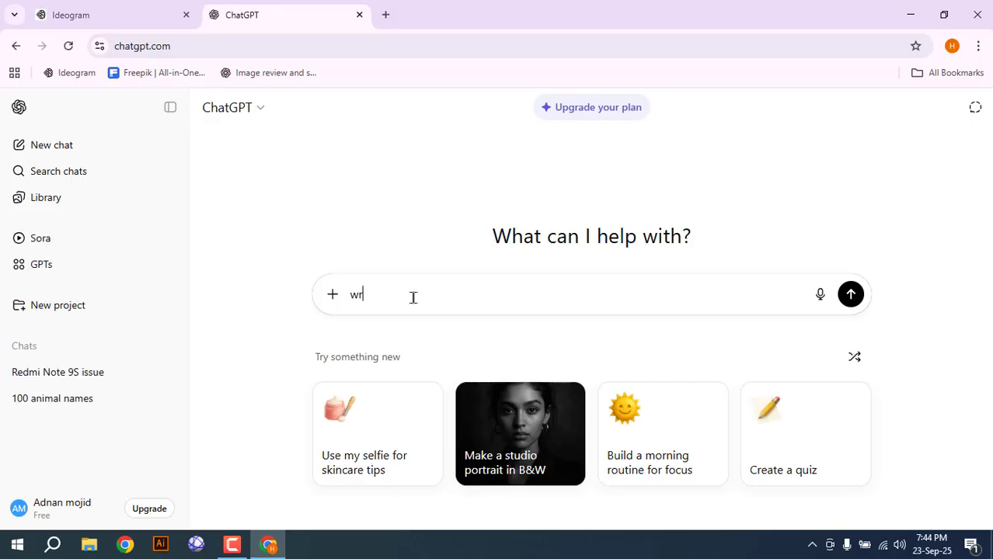
type("ite 100 animel")
key("BackSpace")
key("BackSpace")
key("BackSpace")
key("BackSpace")
key("BackSpace")
type("imel name")
key("Return")
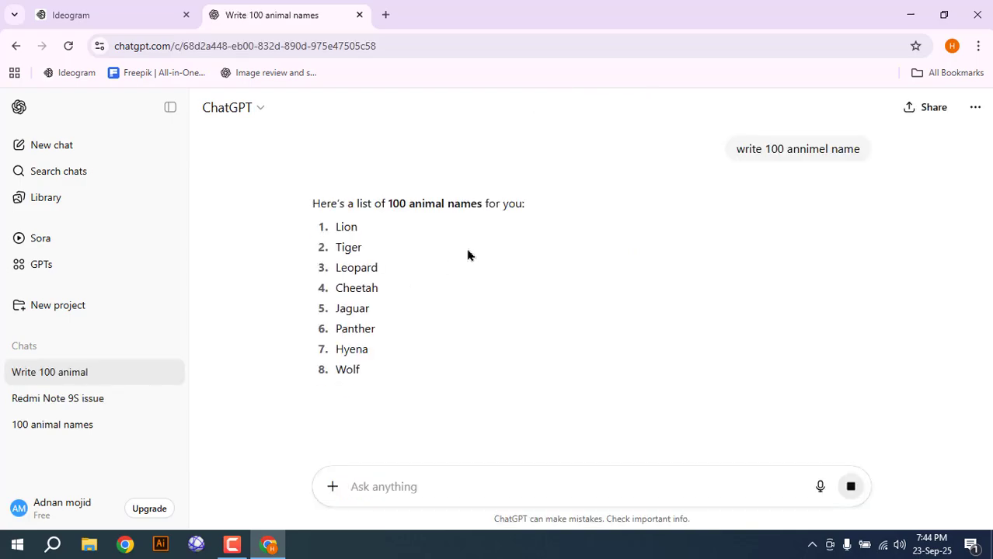
Step: Copy the first animal name, Lion, from the generated list
scroll(451, 251, "down", 2)
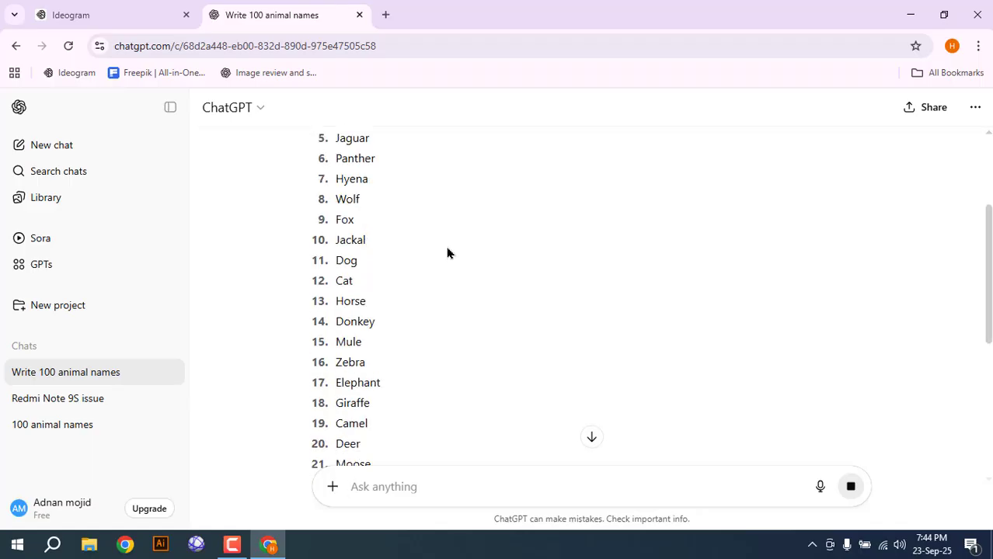
scroll(445, 251, "up", 2)
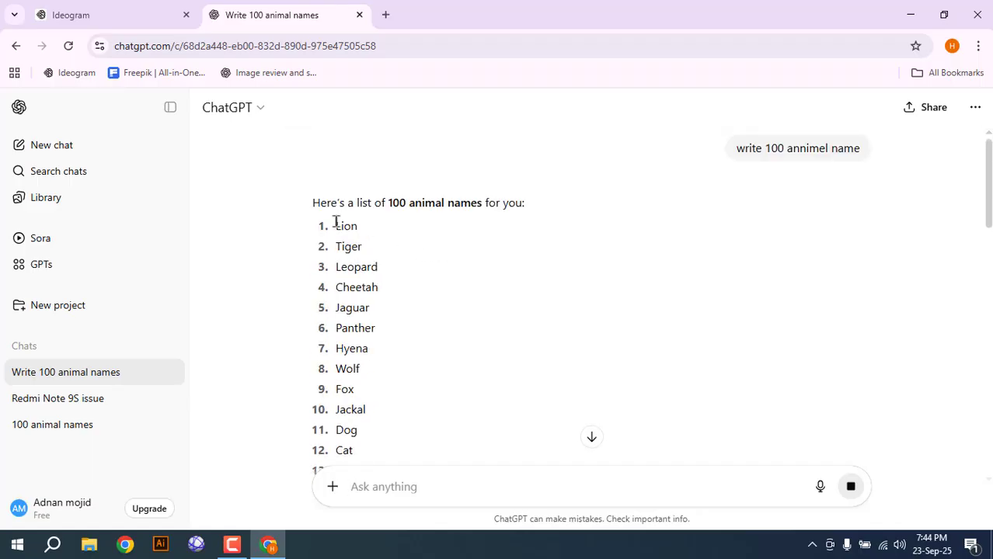
mouse_move(336, 223)
left_mouse_down()
mouse_move(357, 221)
mouse_move(345, 224)
left_mouse_up()
double_click(368, 230)
key("ctrl+c")
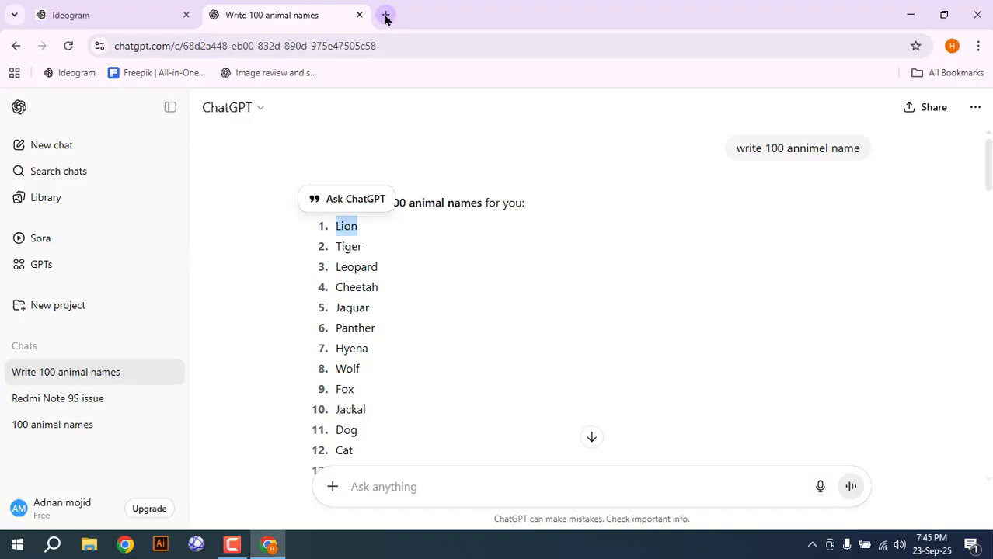
Step: Search Google for "Lion nft" in a new tab and show the image results
left_click(385, 15)
left_click(336, 289)
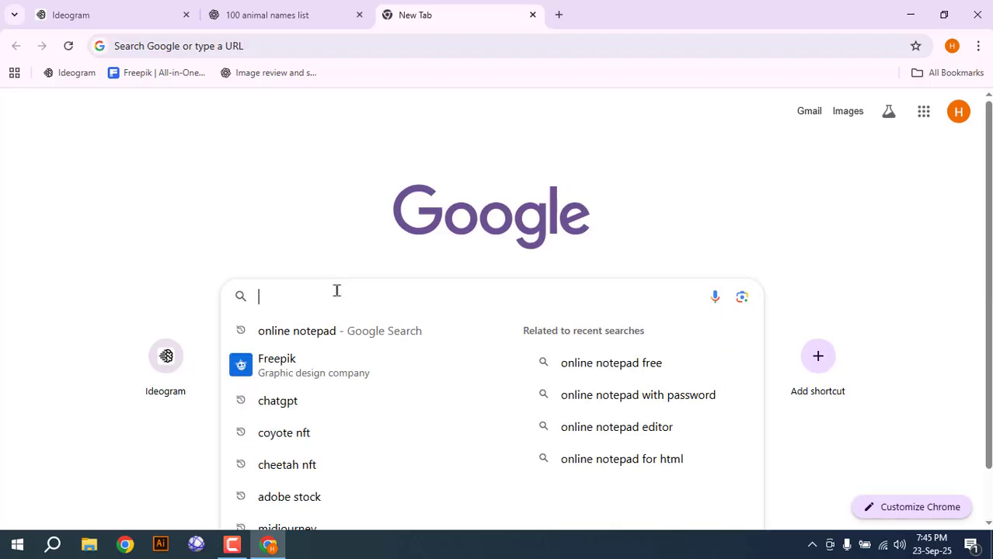
key("ctrl+v")
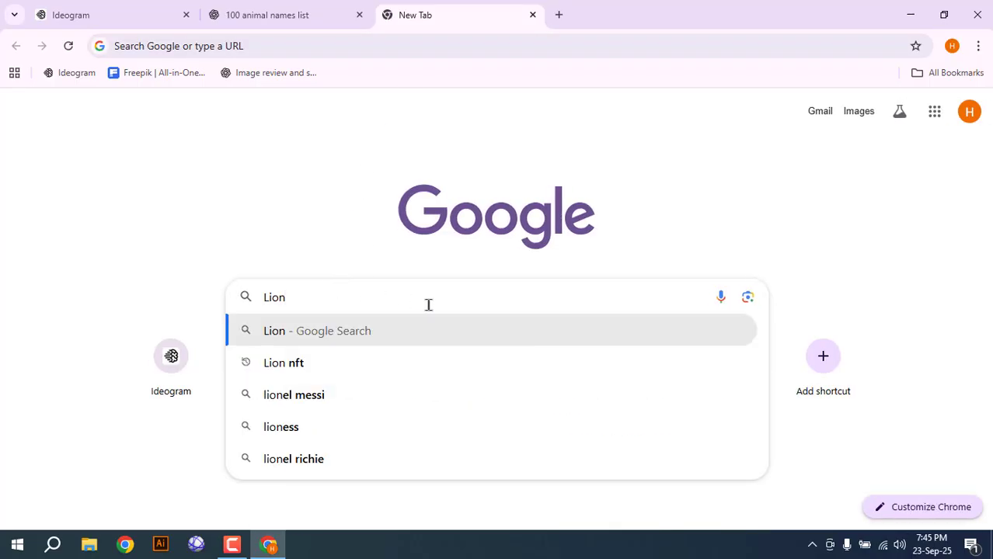
type("nft")
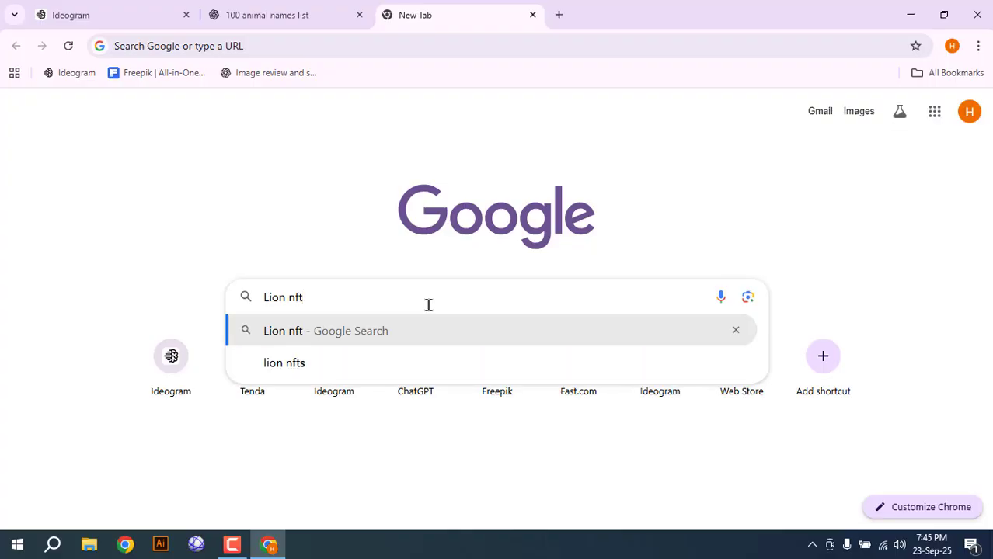
key("Return")
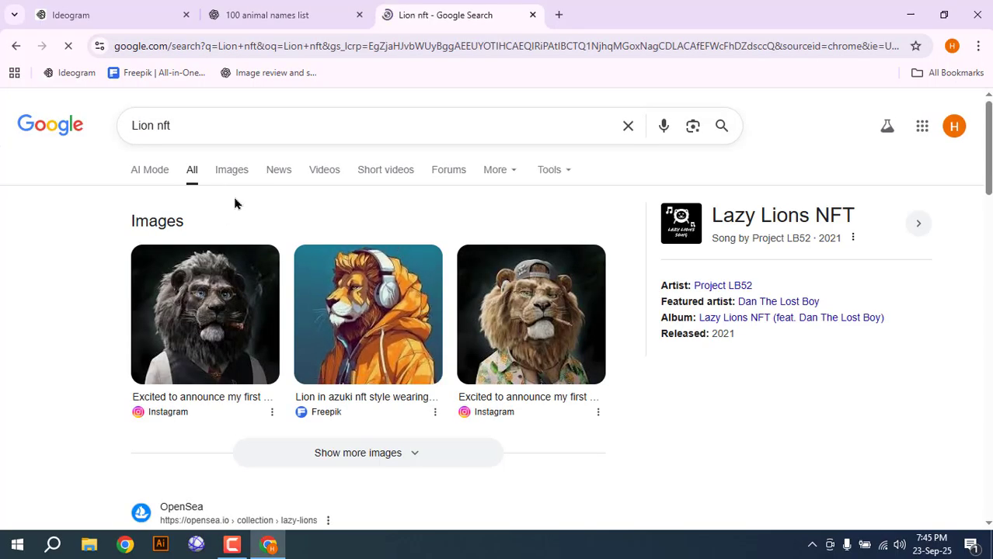
left_click(232, 170)
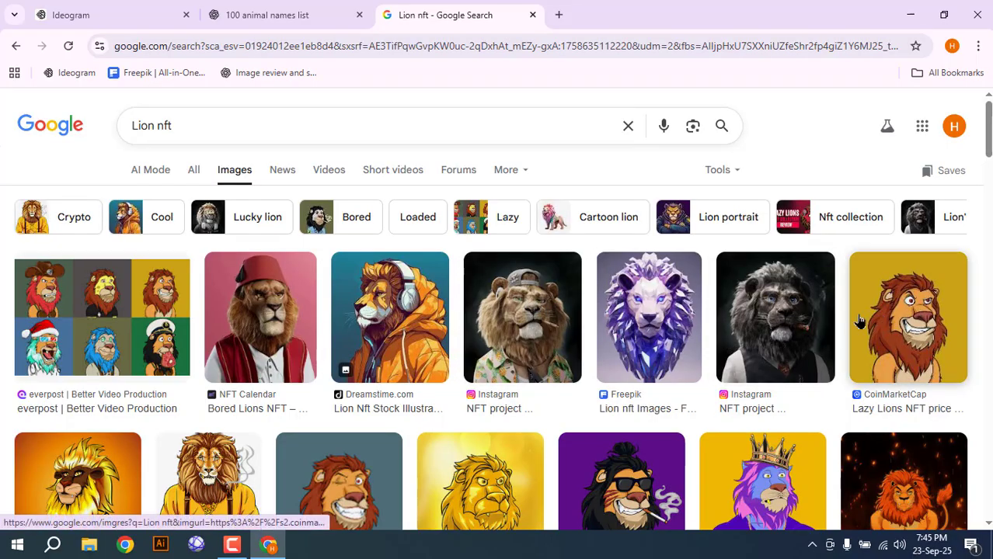
Step: Capture the CoinMarketCap cartoon lion on the yellow background from its enlarged preview with Snipping Tool
left_click(885, 317)
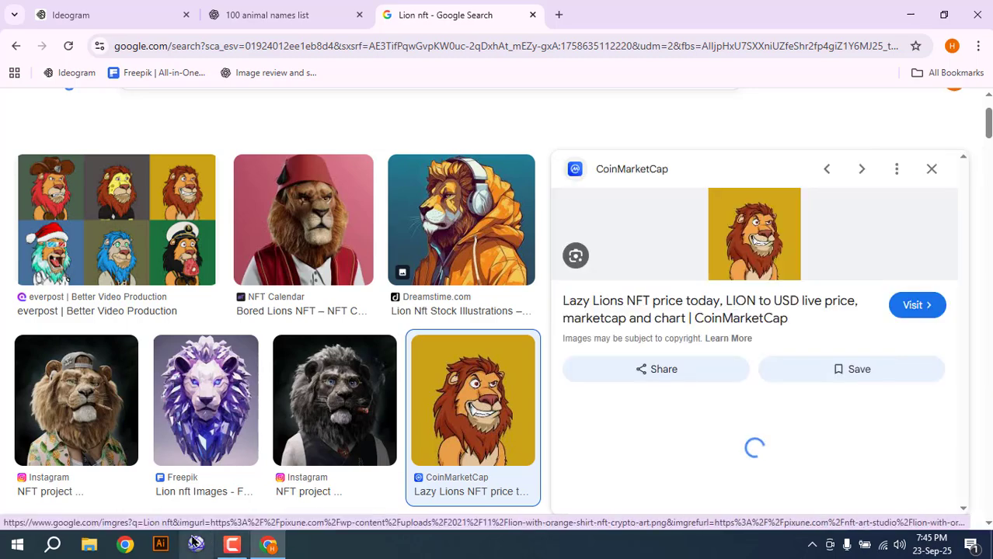
left_click(62, 547)
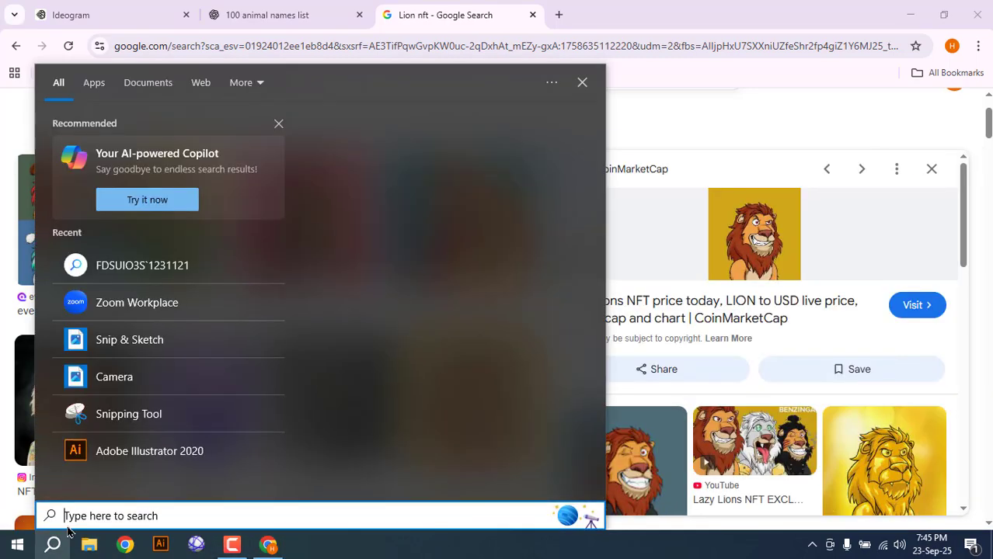
left_click(139, 414)
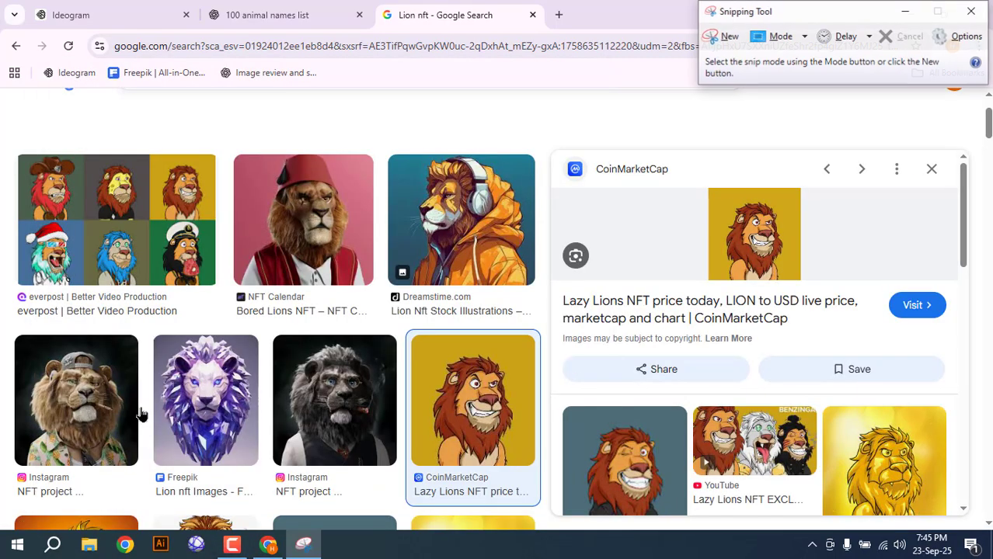
left_click(721, 36)
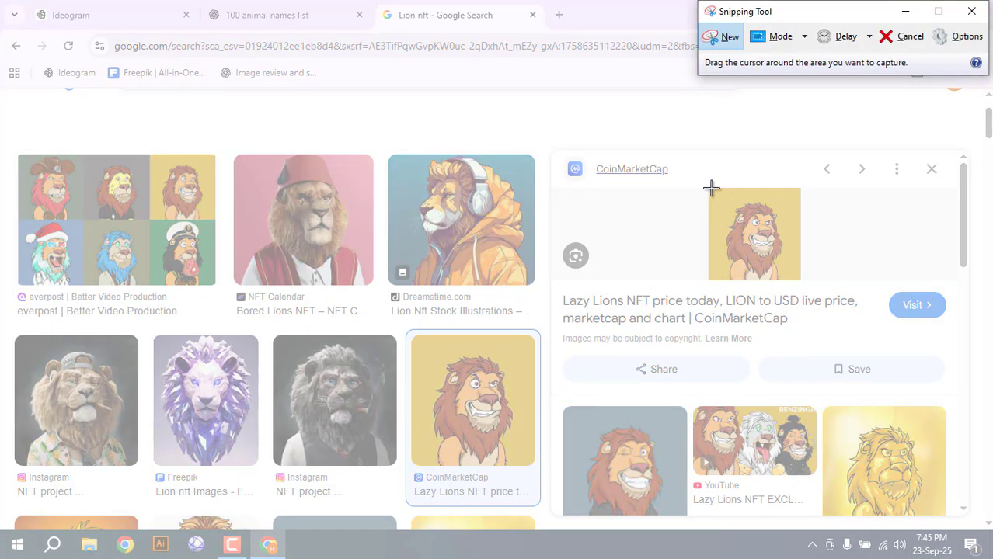
left_click_drag(710, 187, 799, 280)
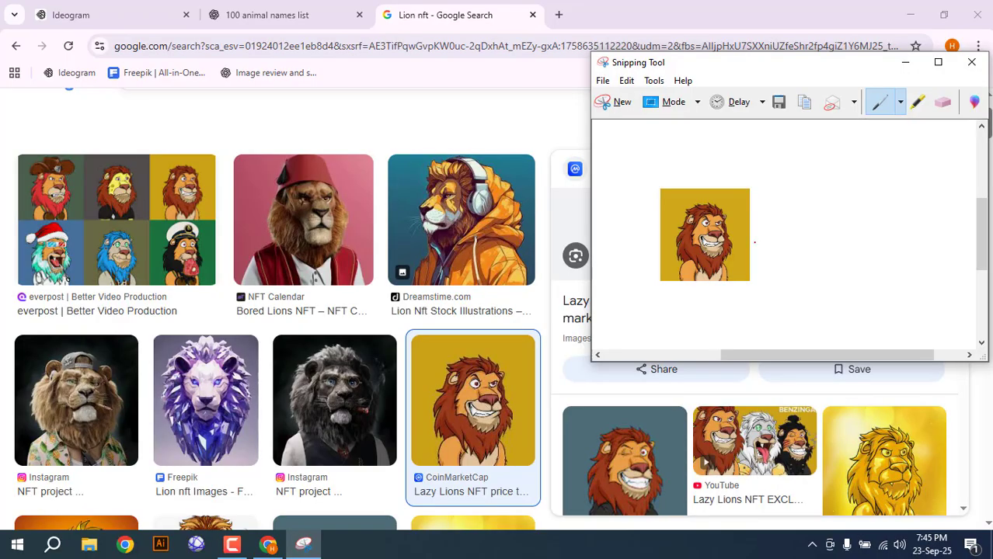
Step: Paste the lion snip into Ideogram, have it described as a prompt, and generate images from that prompt
left_click(88, 10)
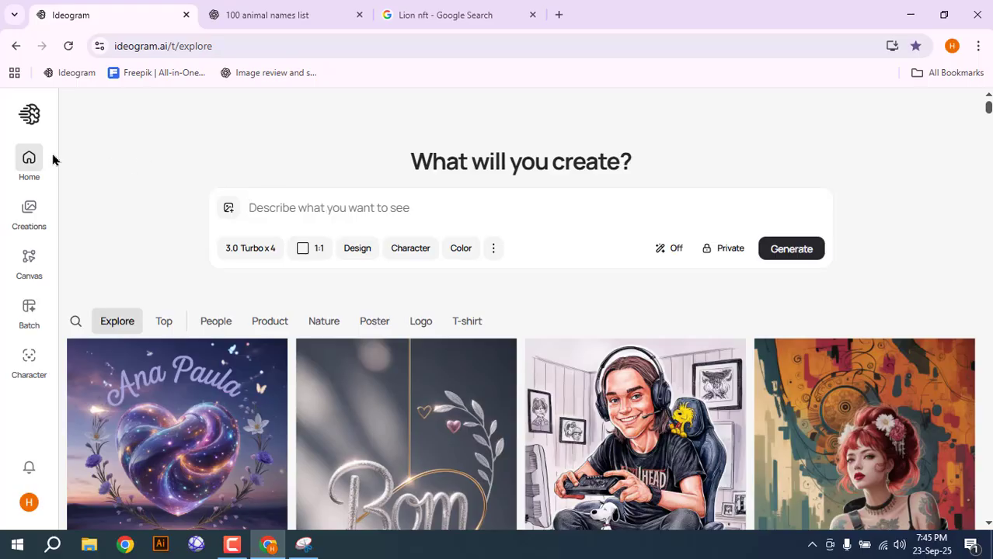
left_click(255, 224)
key("ctrl+v")
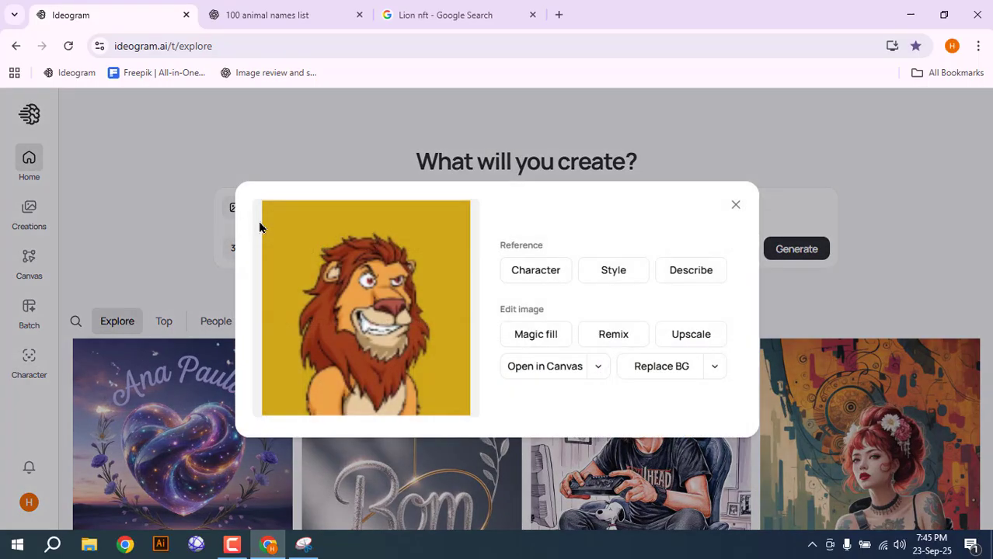
left_click(704, 273)
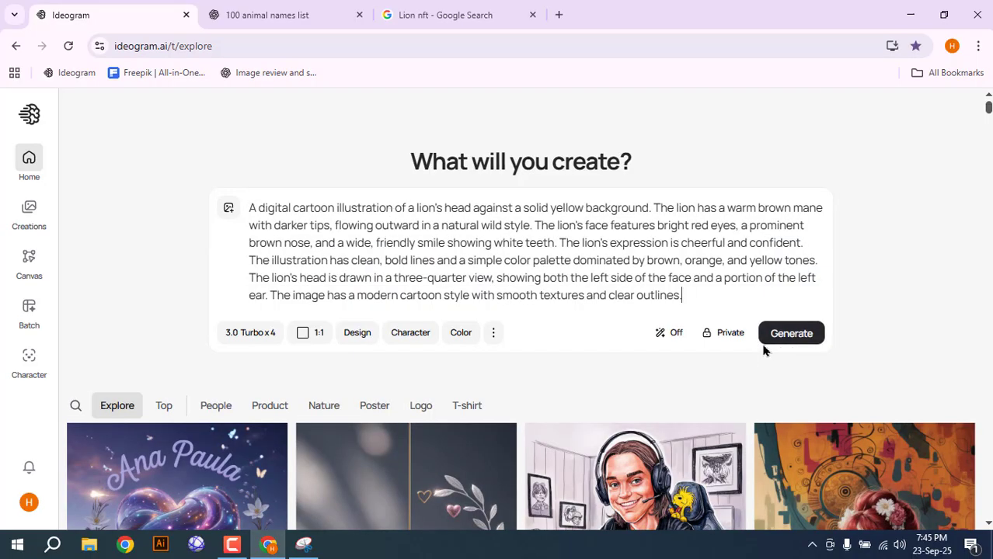
left_click(778, 340)
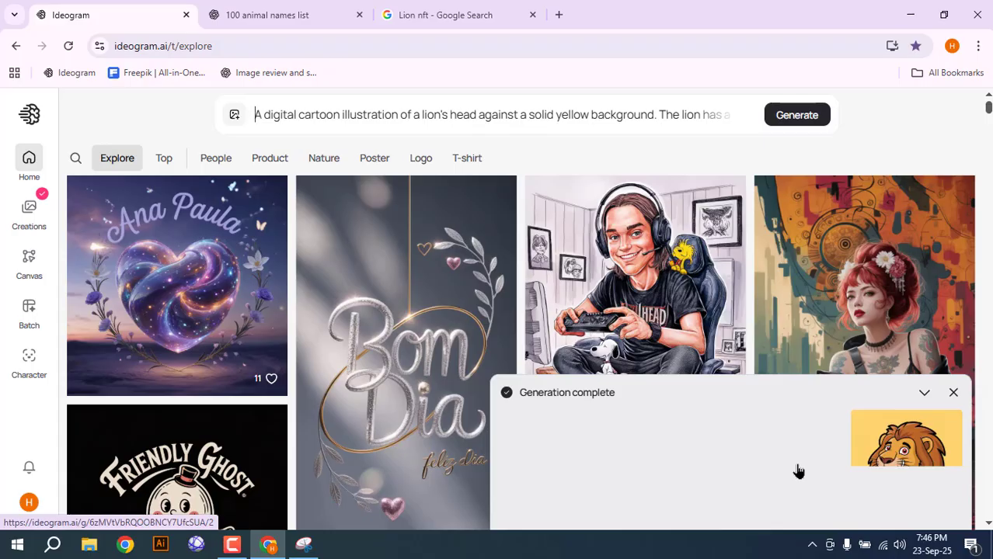
Step: Open the generated lion images and remove the yellow background from the first one
left_click(899, 444)
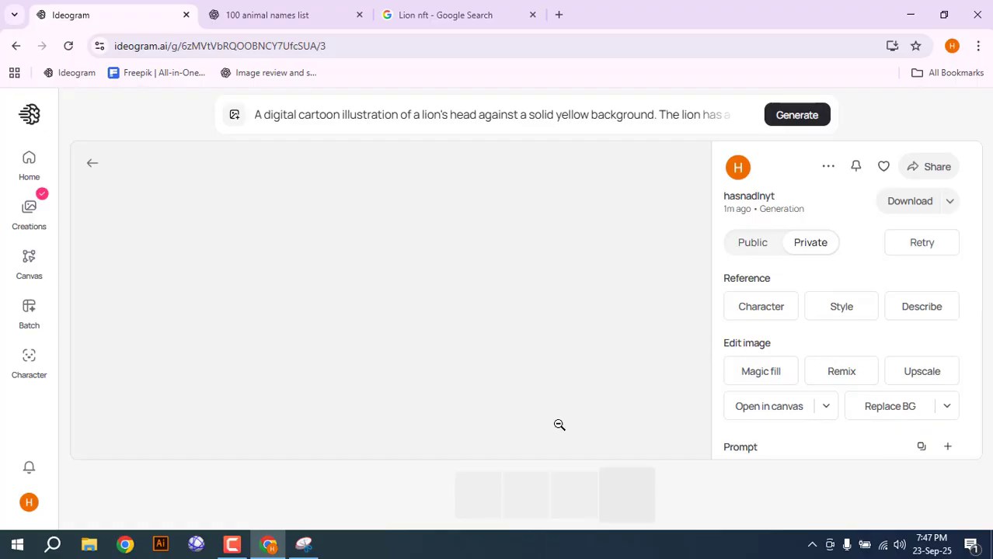
left_click(231, 543)
left_click(923, 485)
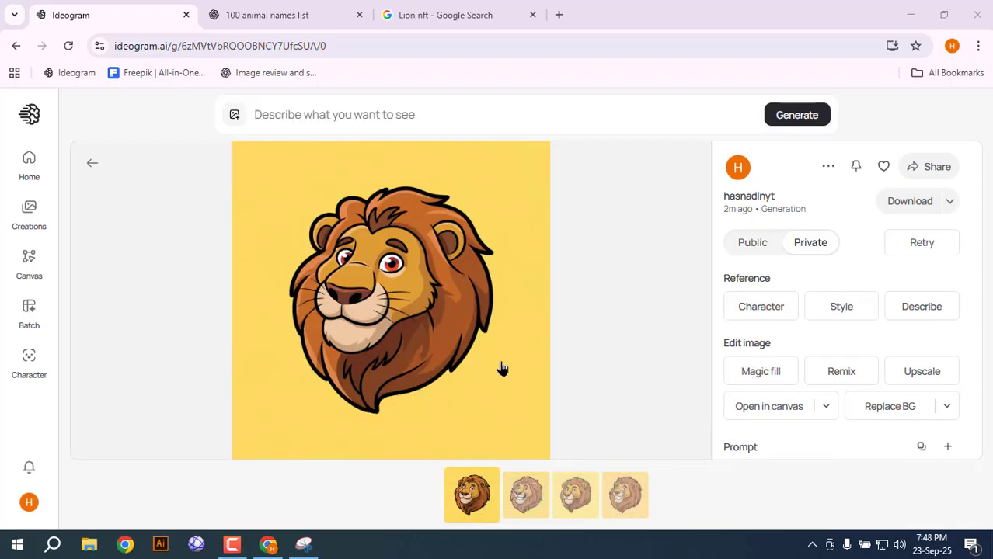
left_click(949, 411)
left_click(884, 447)
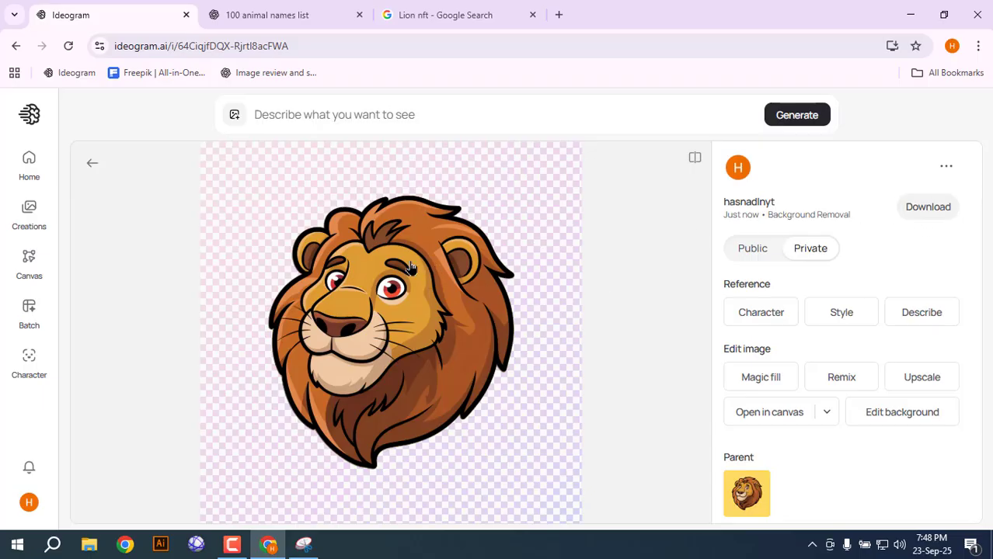
Step: Download the background-removed lion image and inspect the PNG file in the image viewer
left_click(929, 207)
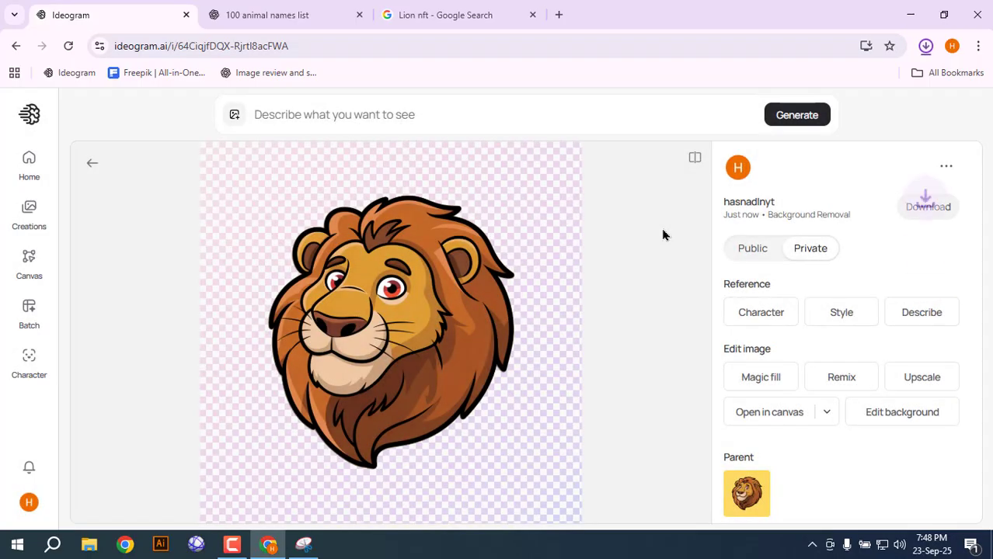
left_click(804, 102)
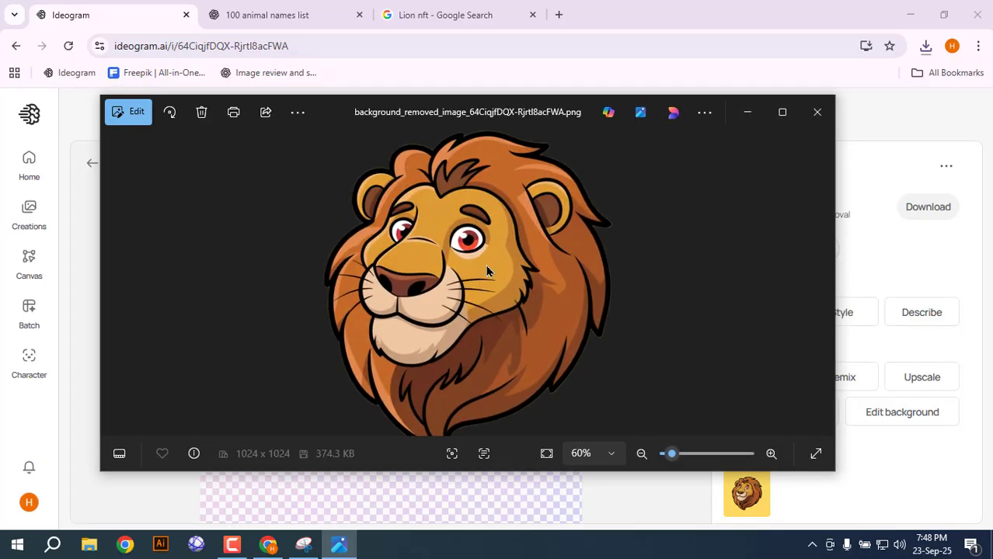
scroll(487, 271, "up", 2)
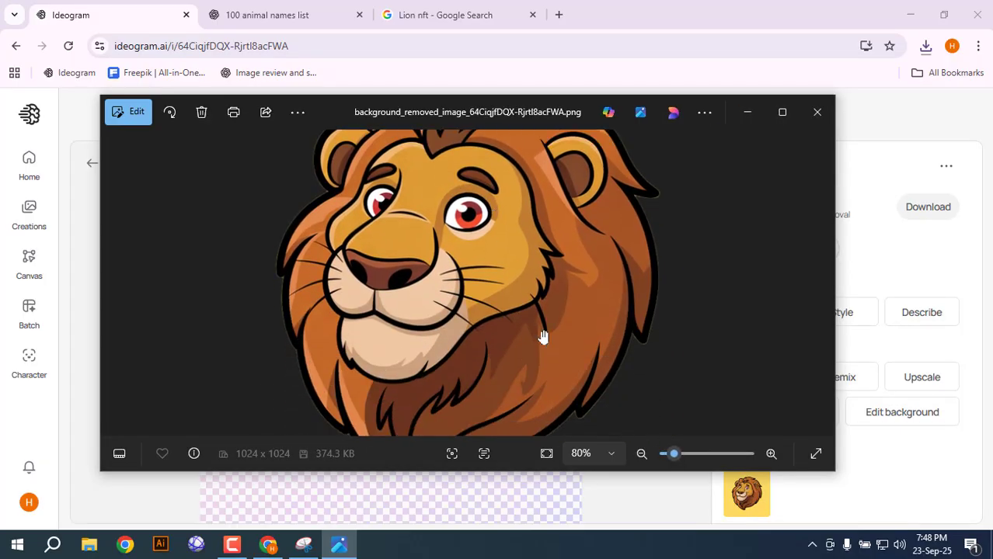
scroll(544, 337, "down", 1)
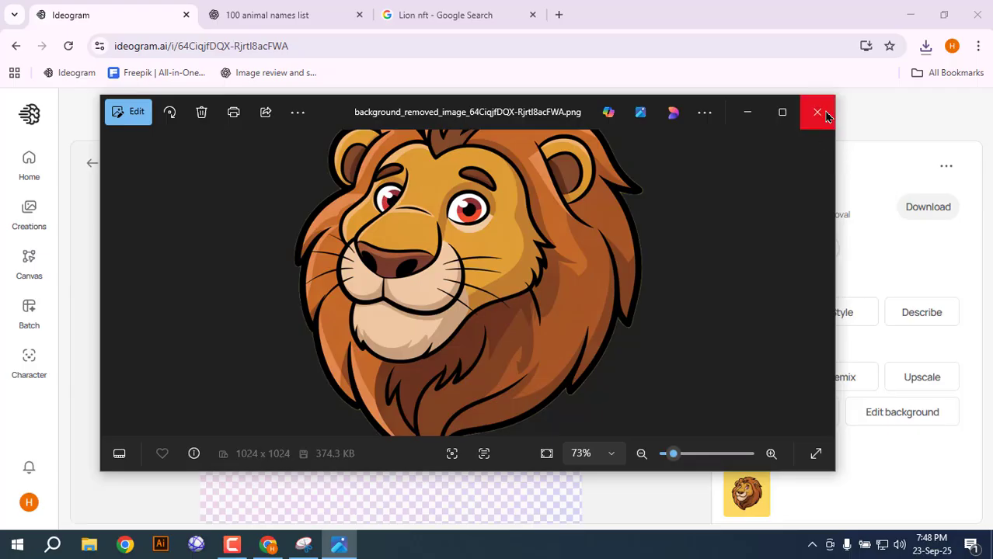
left_click(826, 116)
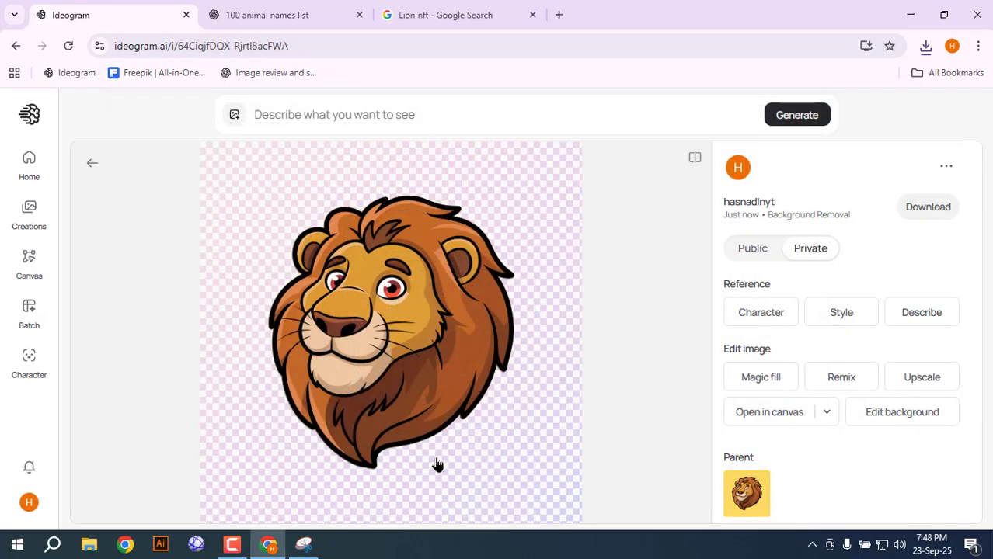
scroll(978, 216, "down", 2)
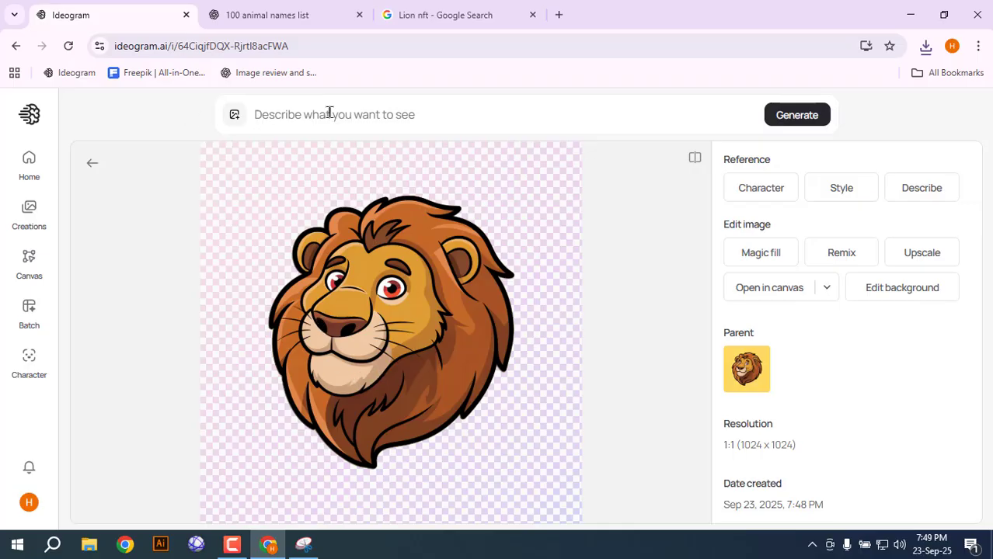
Step: In the Google image results for "Lion nft", open the Dreamstime preview of the lion with heart-shaped sunglasses and pink bubble gum
left_click(437, 9)
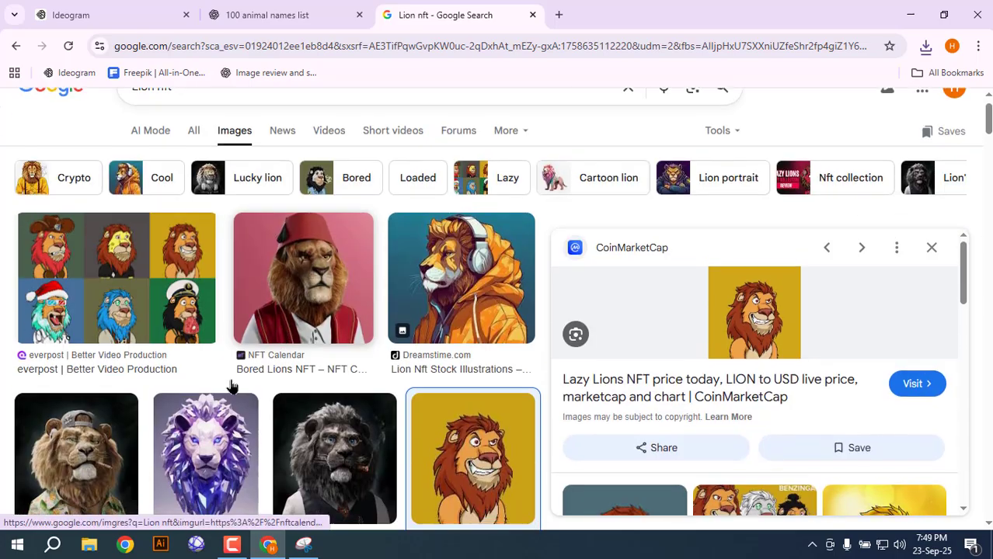
scroll(231, 390, "down", 3)
scroll(228, 388, "up", 3)
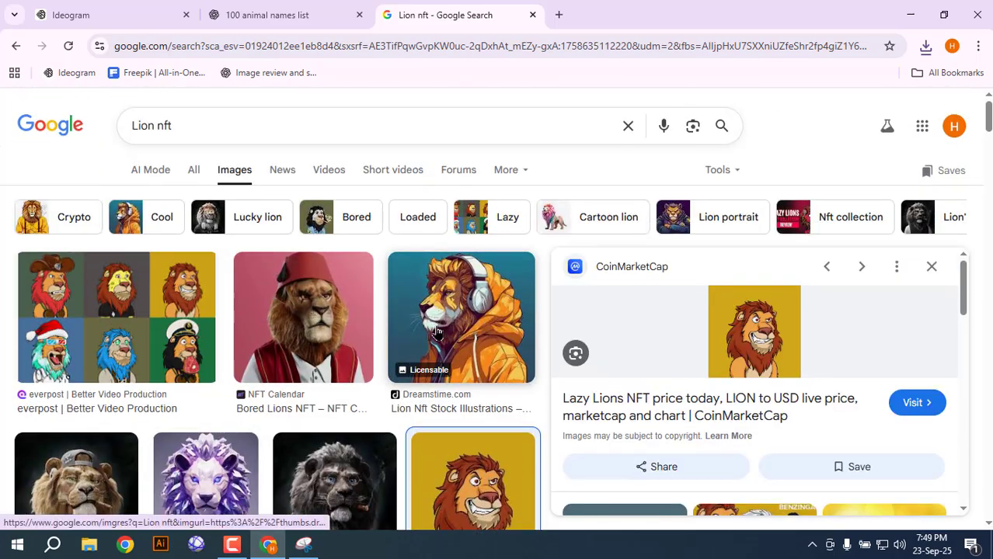
scroll(479, 310, "down", 2)
scroll(455, 403, "down", 5)
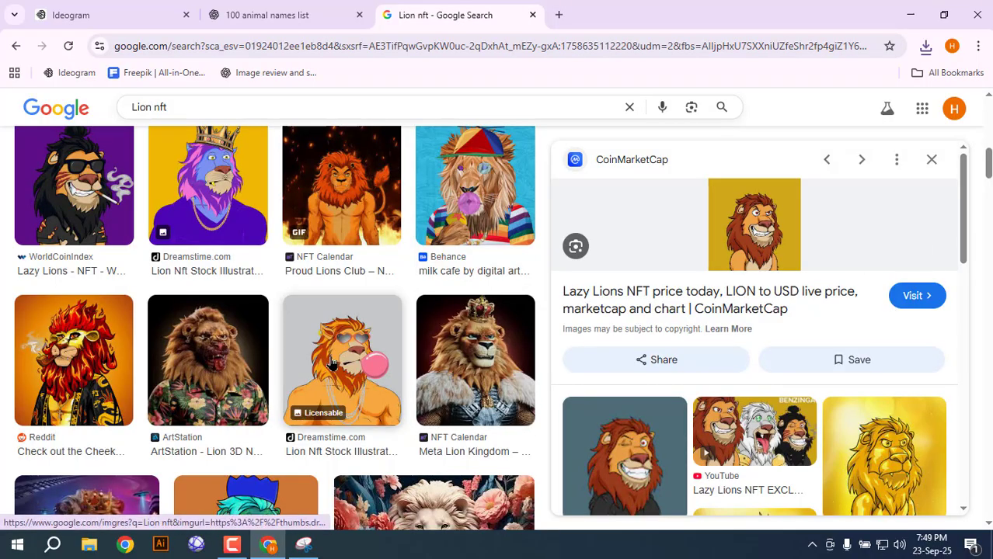
left_click(381, 358)
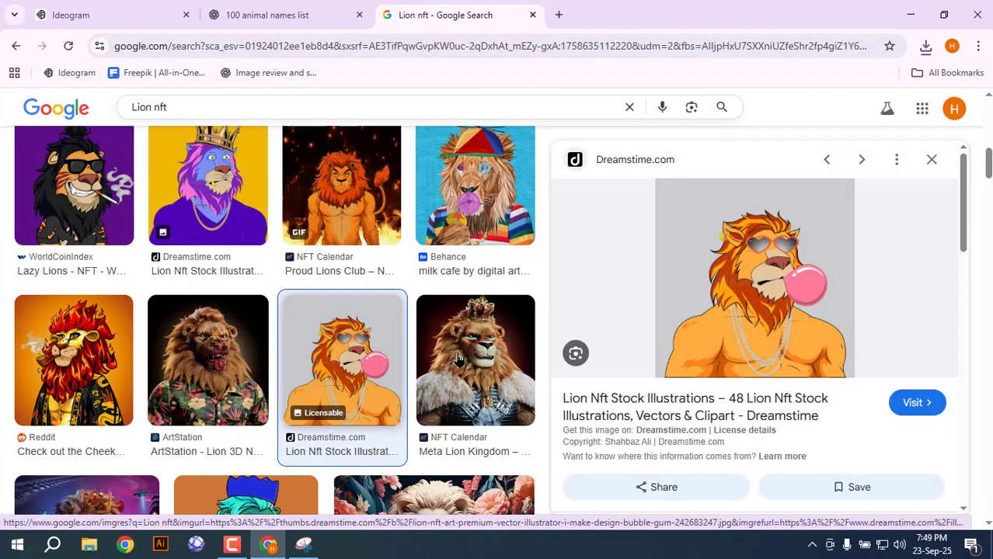
Step: Capture the enlarged bubble-gum lion image on its gray background with a new Snipping Tool snip
left_click(305, 550)
left_click(613, 101)
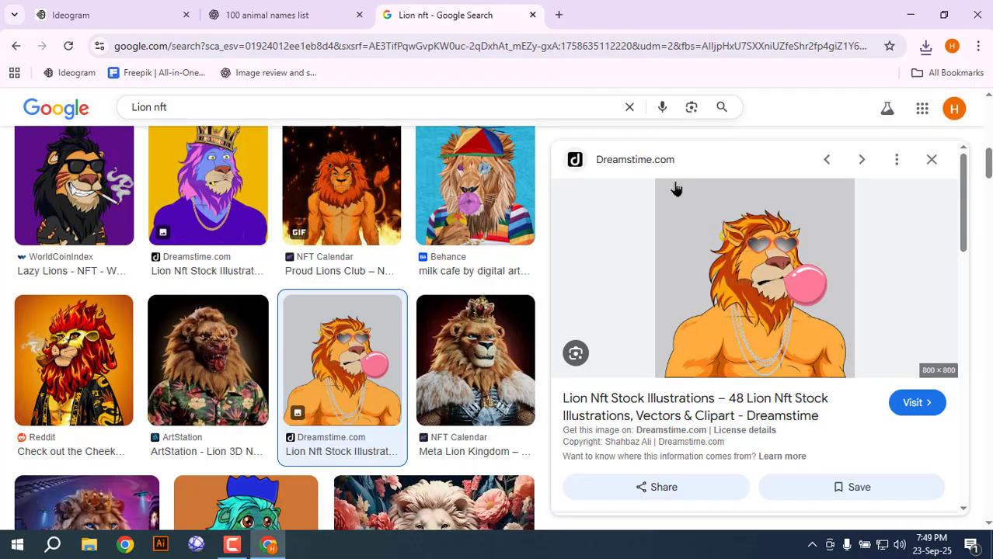
left_click_drag(651, 179, 855, 378)
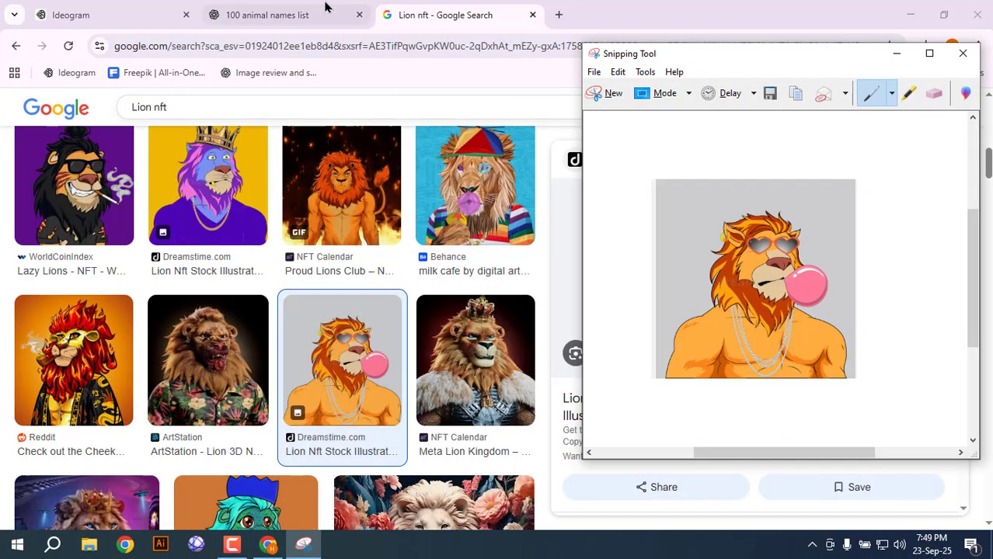
Step: Paste the bubble-gum lion snip into Ideogram's home prompt, have it described as a prompt, and generate images from it
left_click(86, 11)
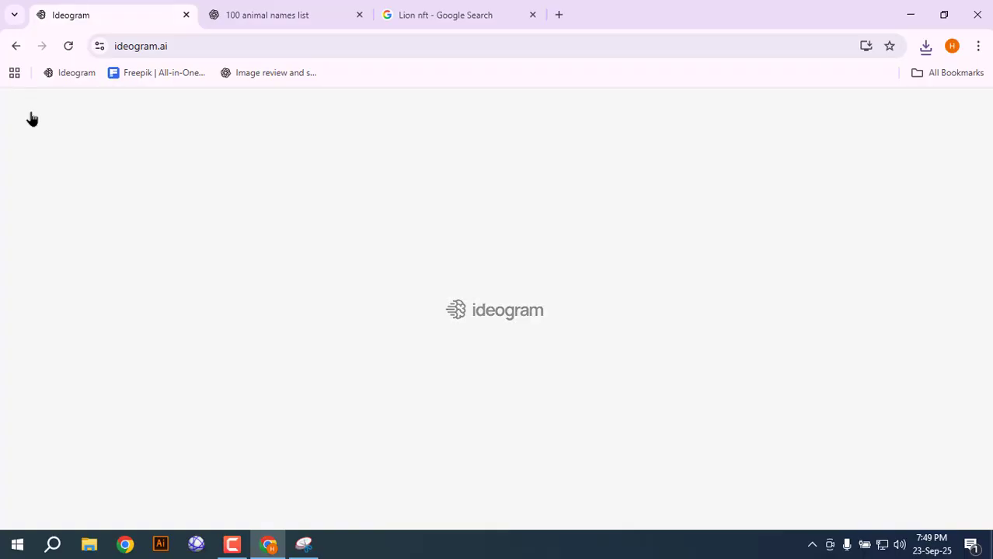
left_click(304, 547)
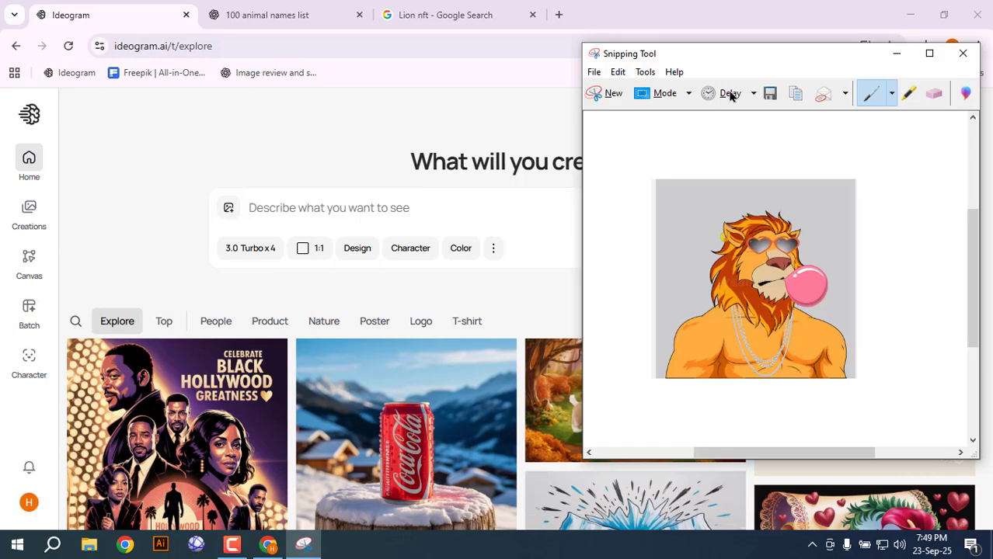
left_click(897, 55)
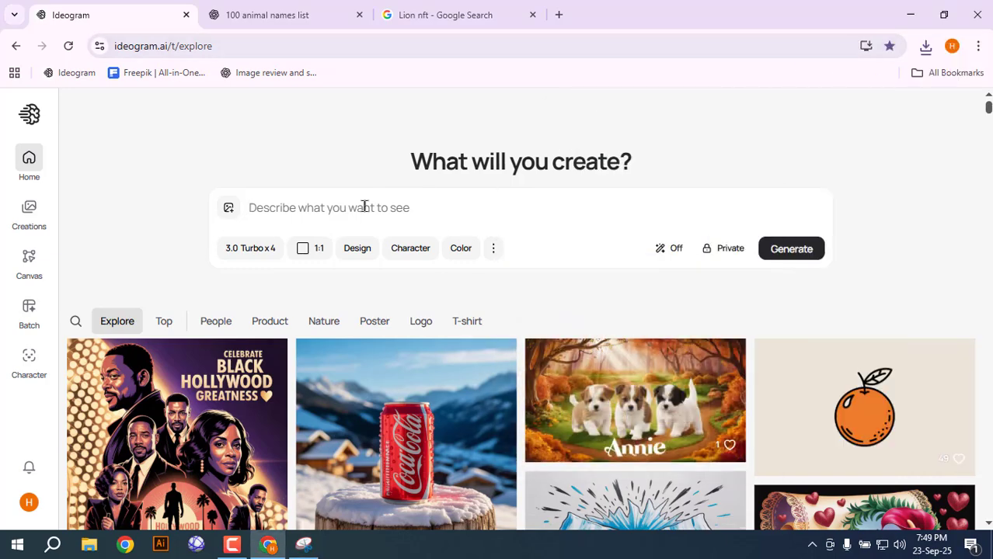
key("ctrl+v")
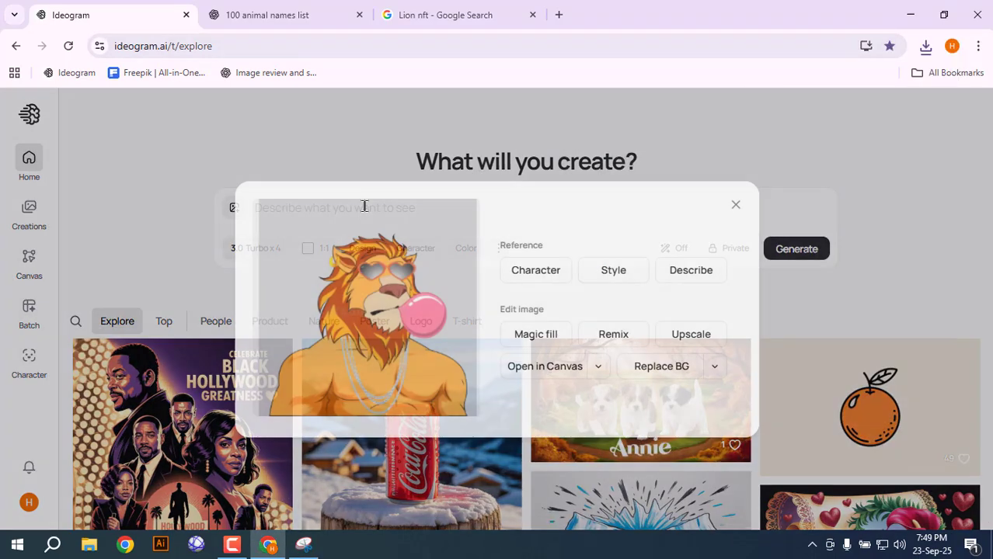
left_click(691, 272)
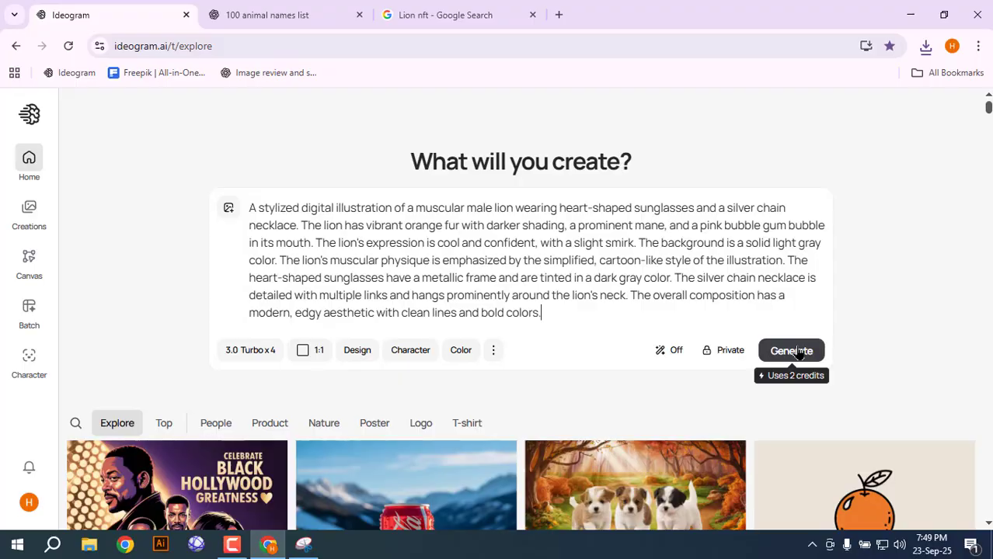
left_click(800, 354)
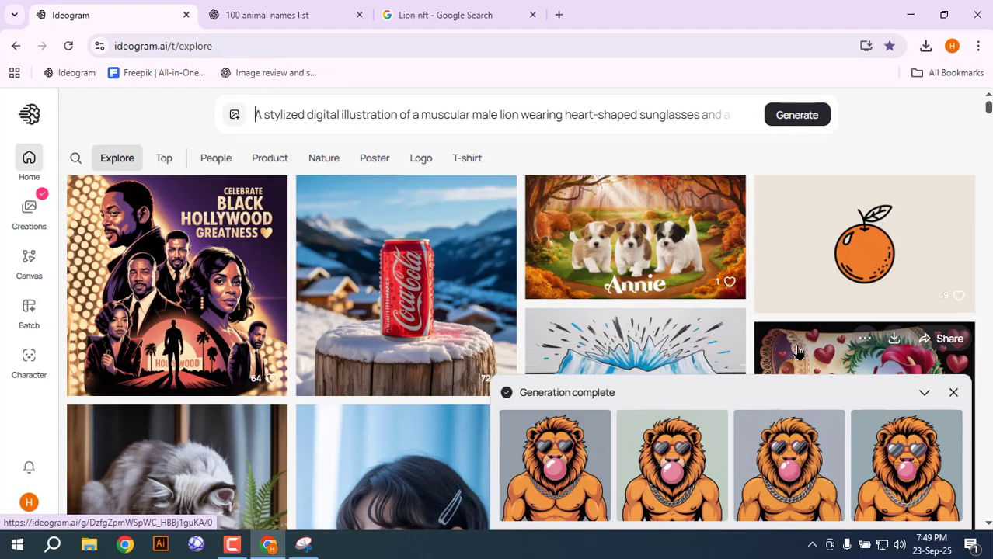
Step: Open the first generated bubble-gum lion image and remove its gray background
left_click(555, 448)
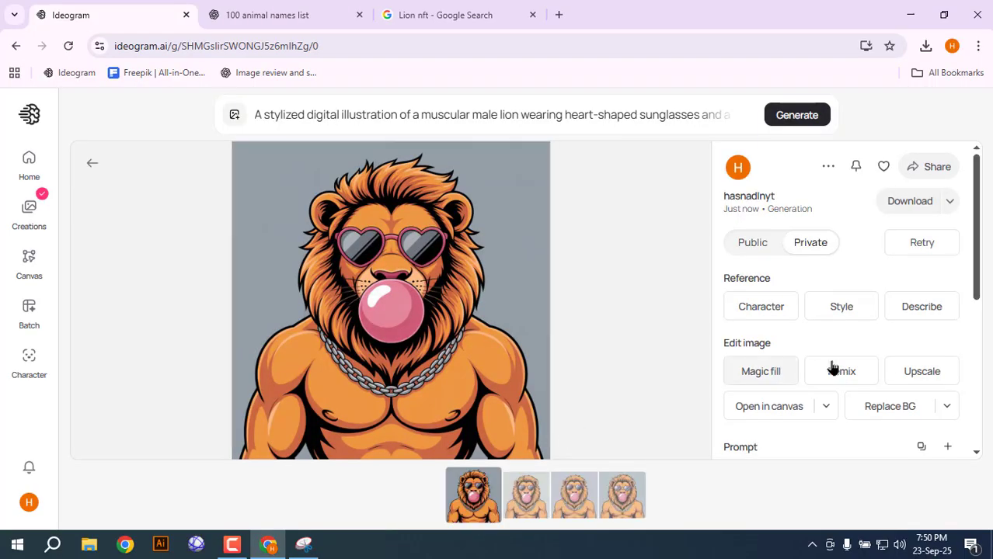
left_click(952, 414)
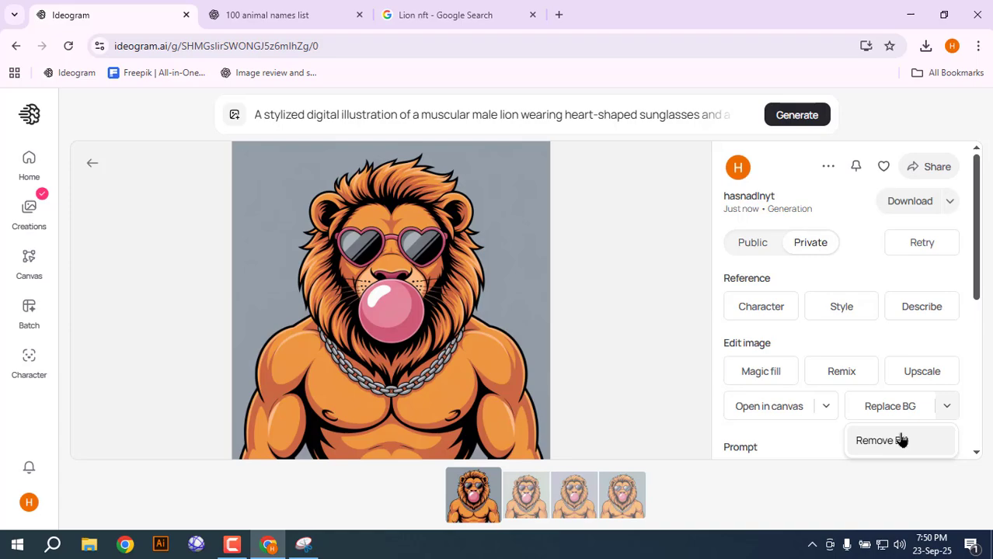
left_click(948, 415)
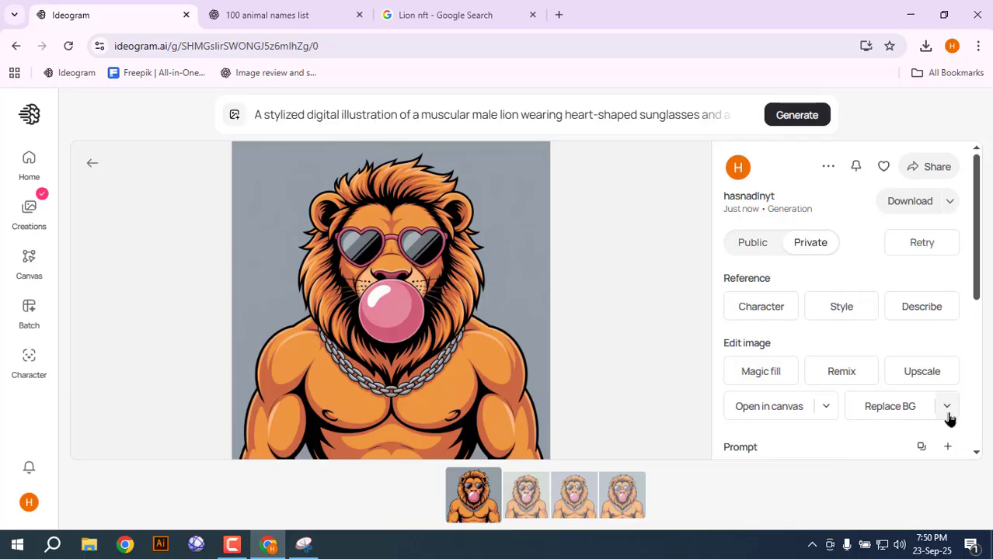
left_click(948, 417)
left_click(884, 442)
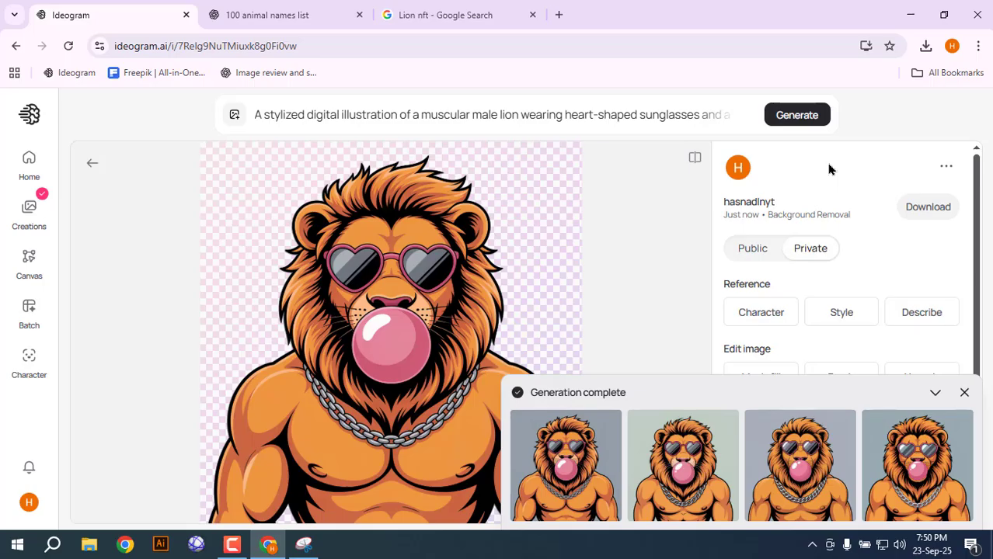
Step: Download the first background-removed bubble-gum lion and inspect the PNG at different zoom levels in the image viewer
left_click(915, 207)
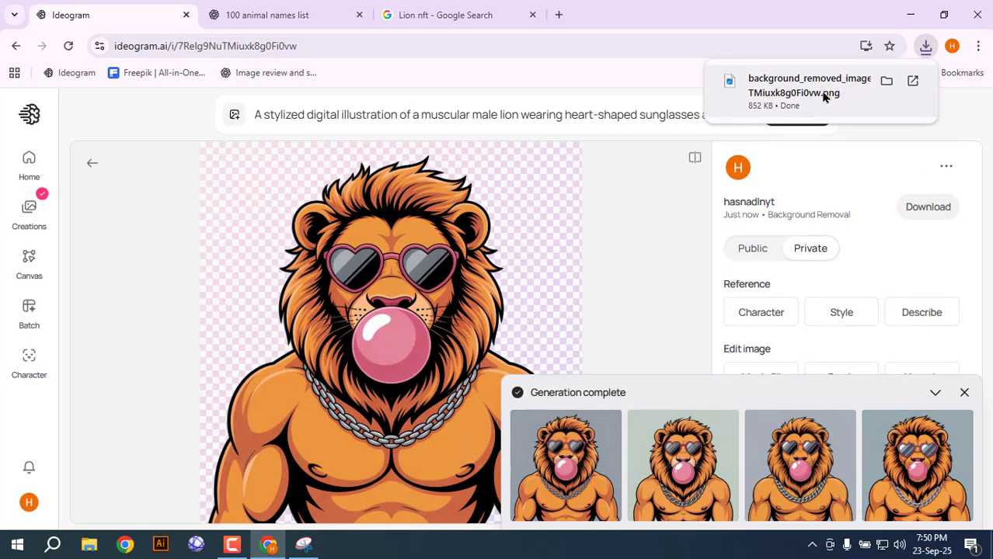
left_click(823, 93)
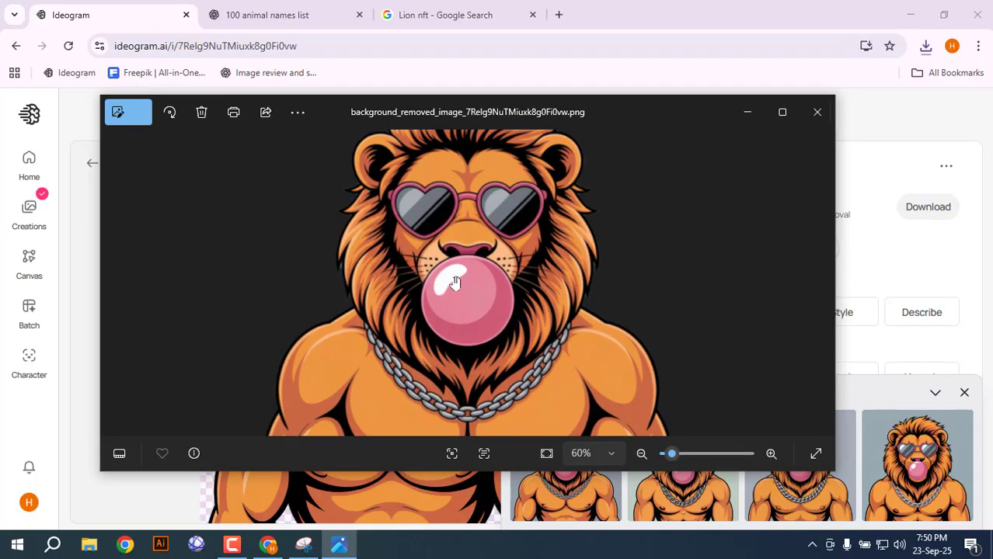
scroll(466, 281, "up", 3)
scroll(579, 319, "down", 1)
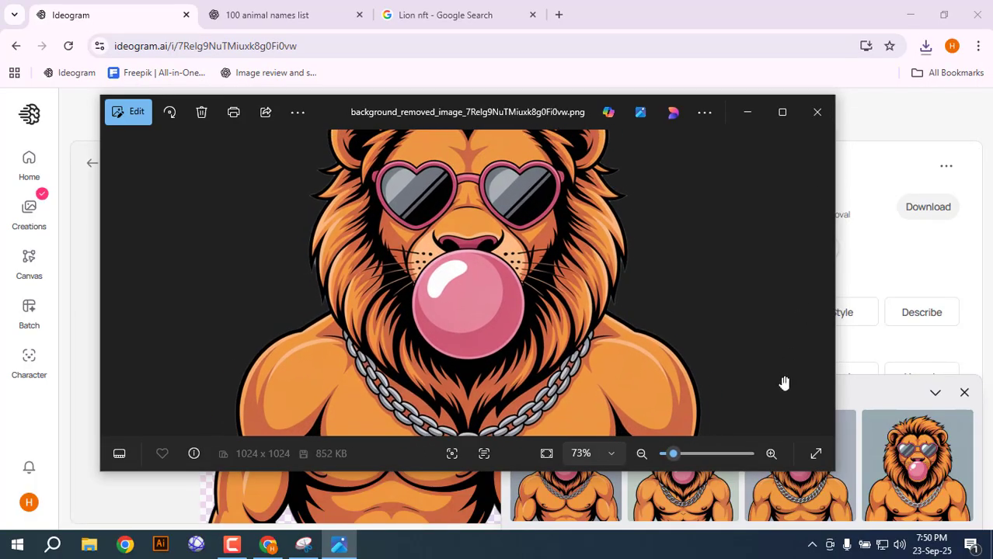
left_click(643, 455)
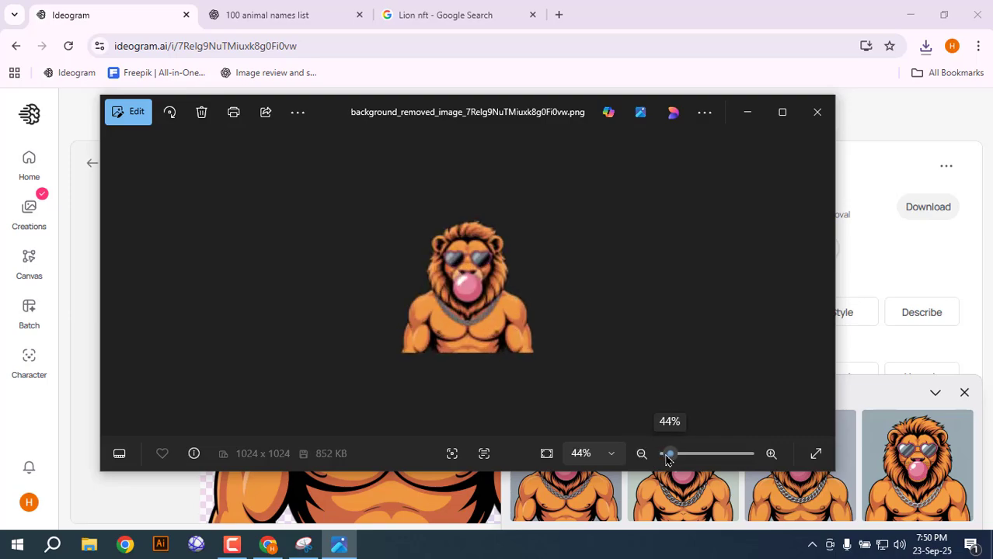
scroll(554, 369, "up", 1)
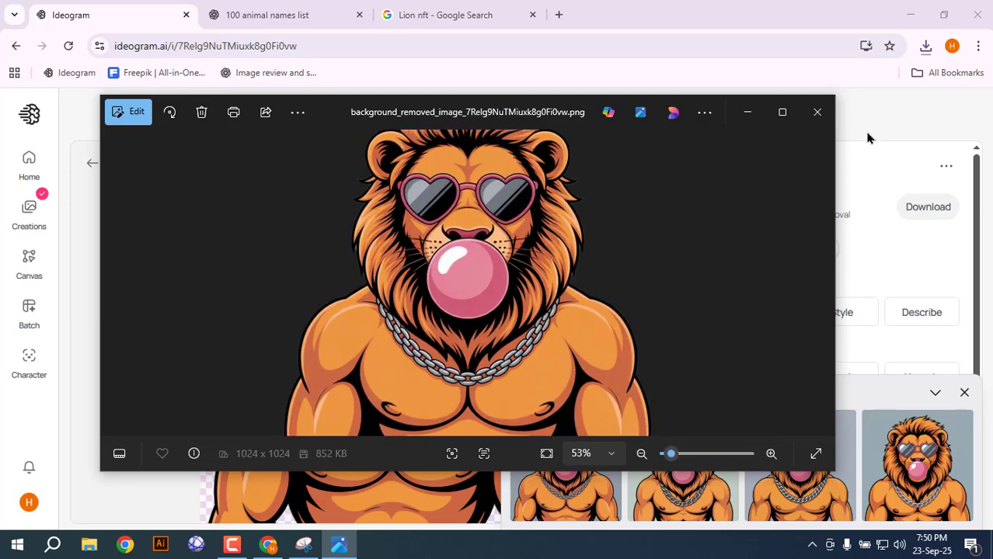
left_click(817, 112)
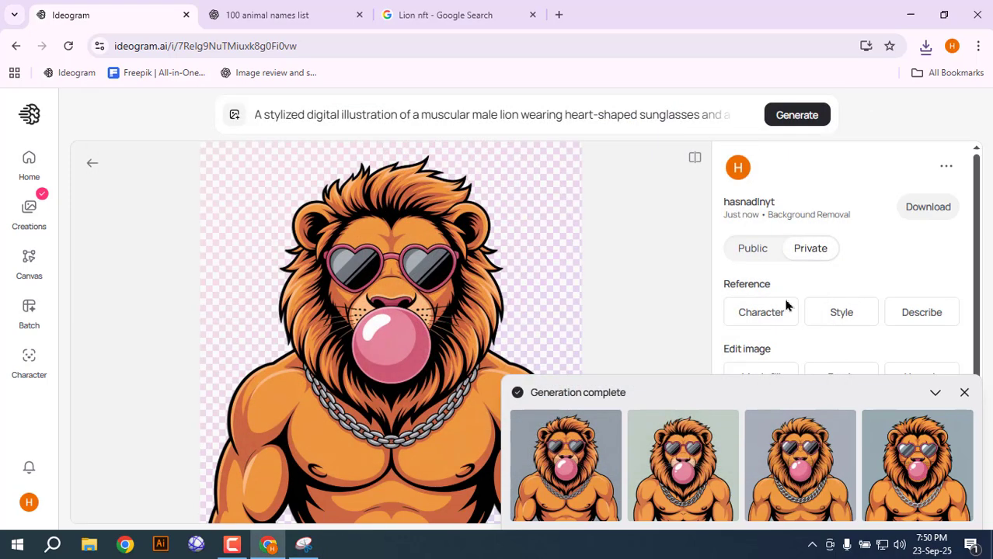
Step: Open the second generated bubble-gum lion image and remove its background
left_click(679, 460)
left_click(947, 412)
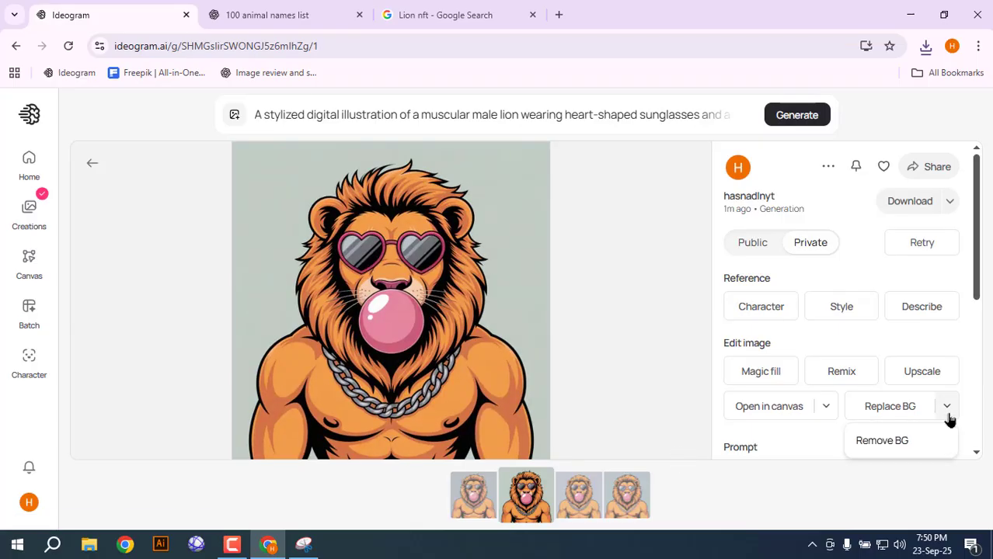
left_click(886, 441)
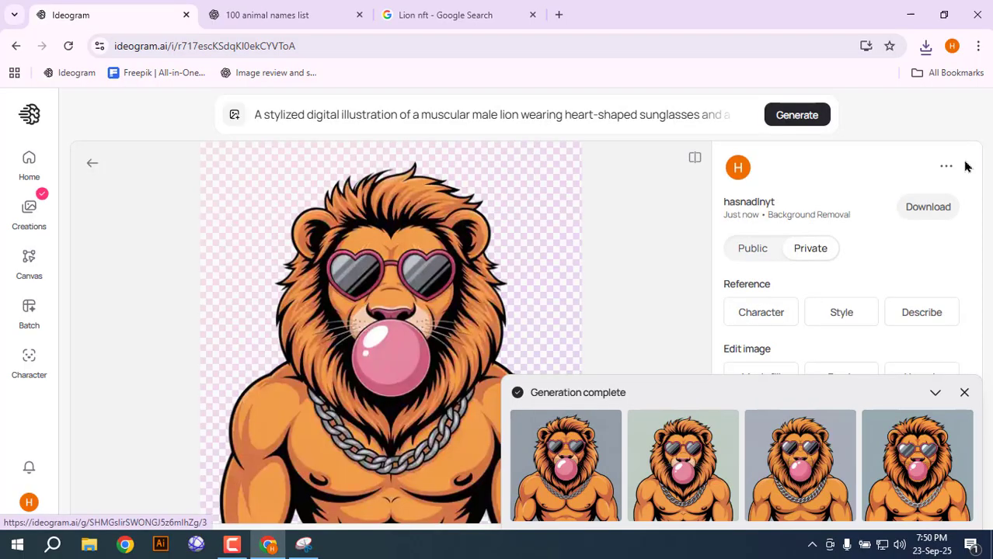
Step: Download the second background-removed bubble-gum lion and inspect the PNG's edges up close in the image viewer
scroll(880, 231, "down", 3)
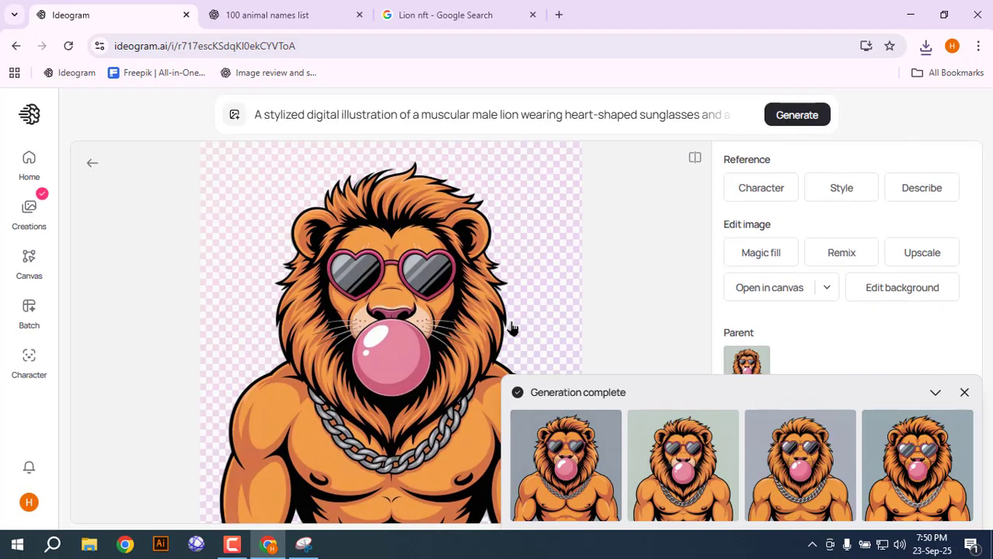
scroll(813, 270, "up", 3)
left_click(919, 217)
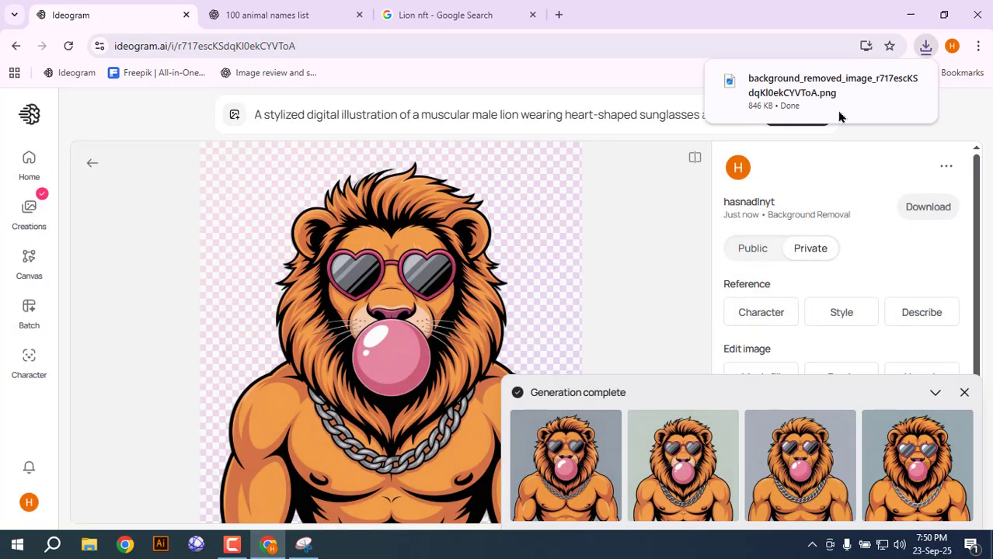
left_click(839, 95)
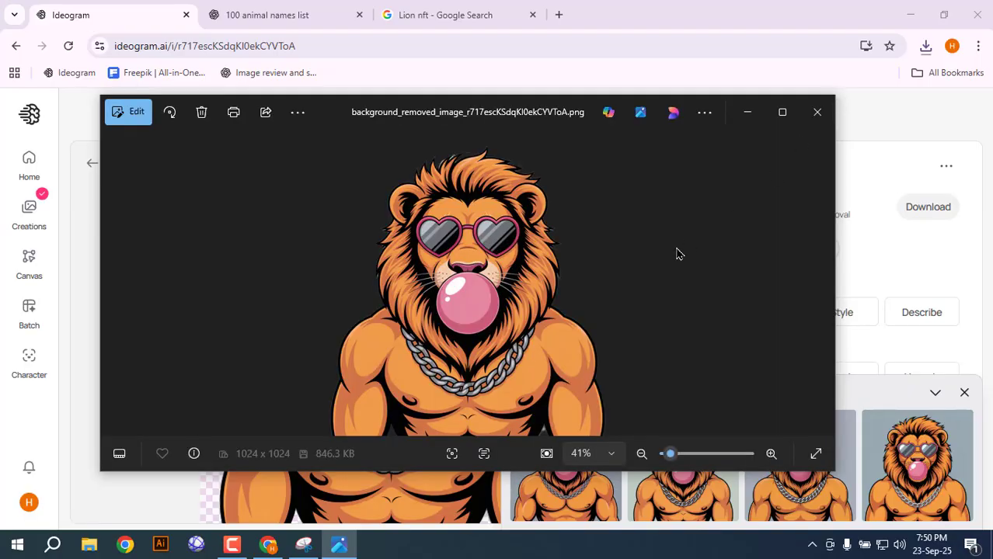
scroll(548, 400, "up", 3)
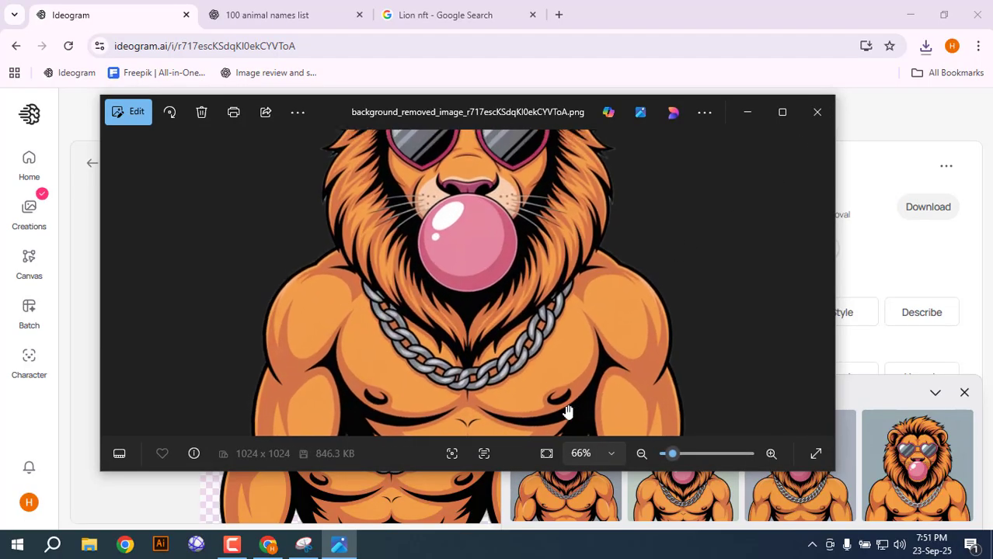
scroll(571, 381, "up", 3)
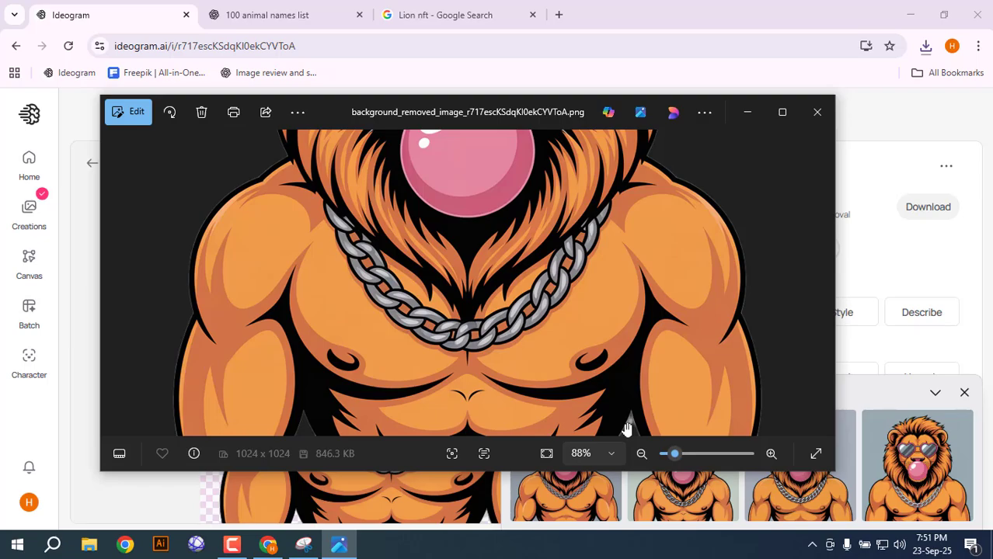
left_click(822, 112)
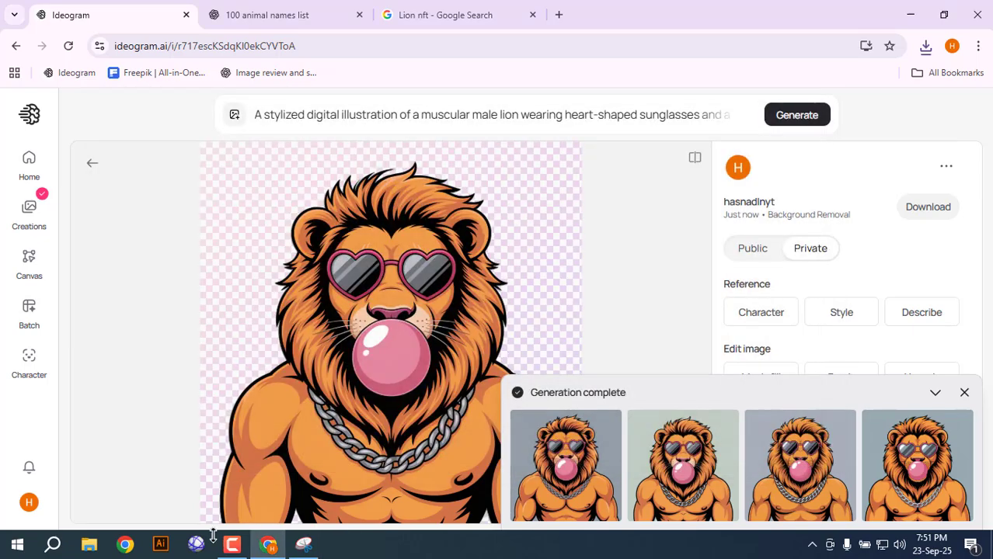
Step: Delete the second bubble-gum lion PNG, the newest file in the Downloads folder, and minimize File Explorer
left_click(87, 548)
left_click(56, 115)
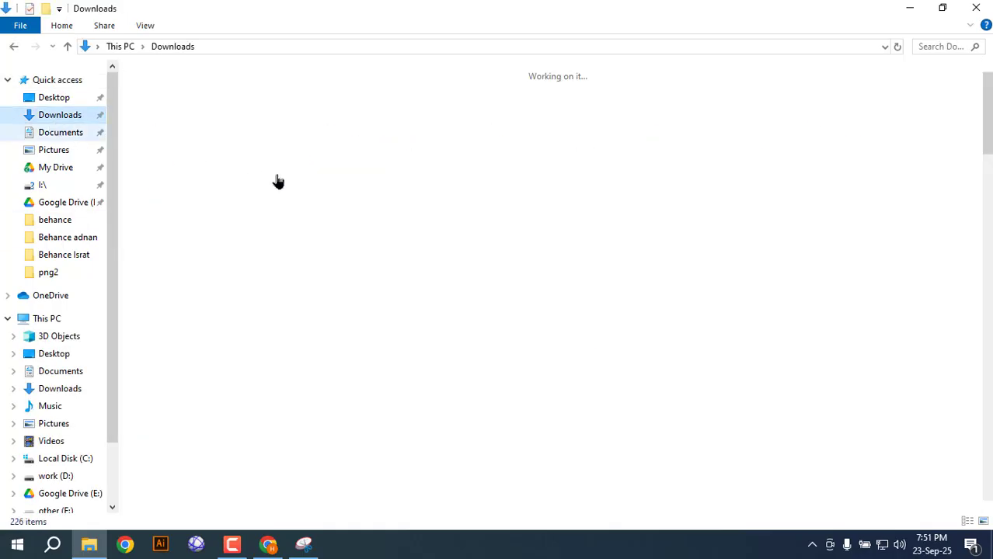
left_click(173, 133)
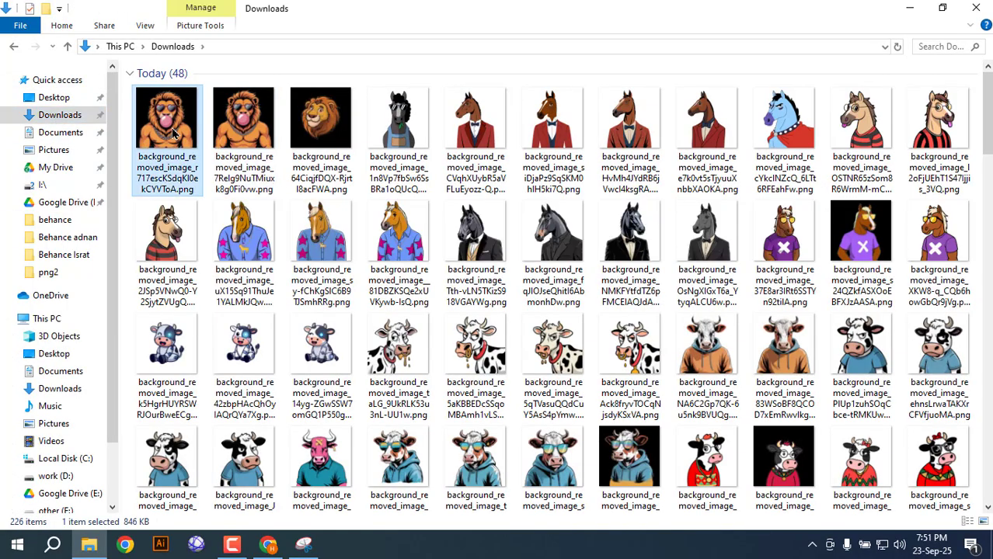
key("Delete")
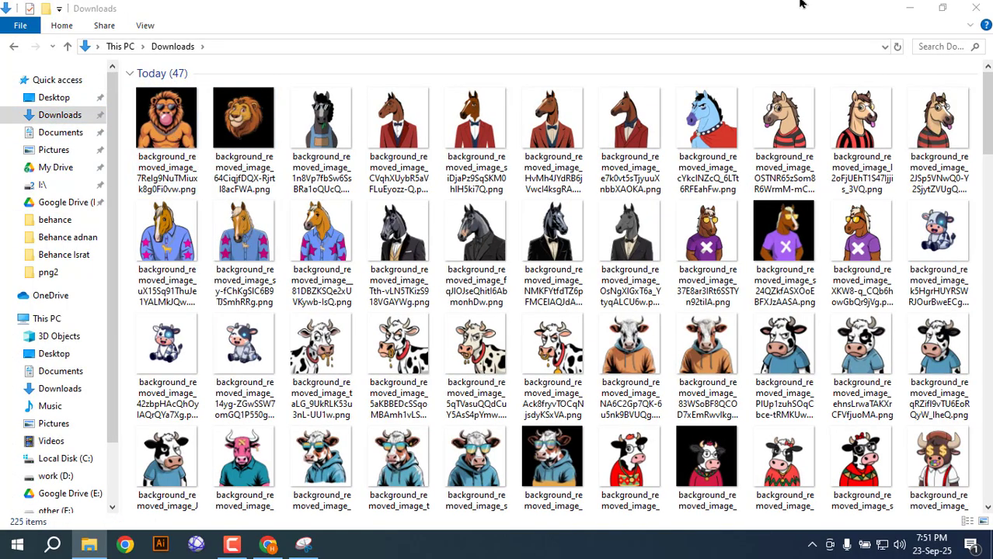
left_click(909, 8)
Step: Open the third generated bubble-gum lion image and remove its background
left_click(805, 462)
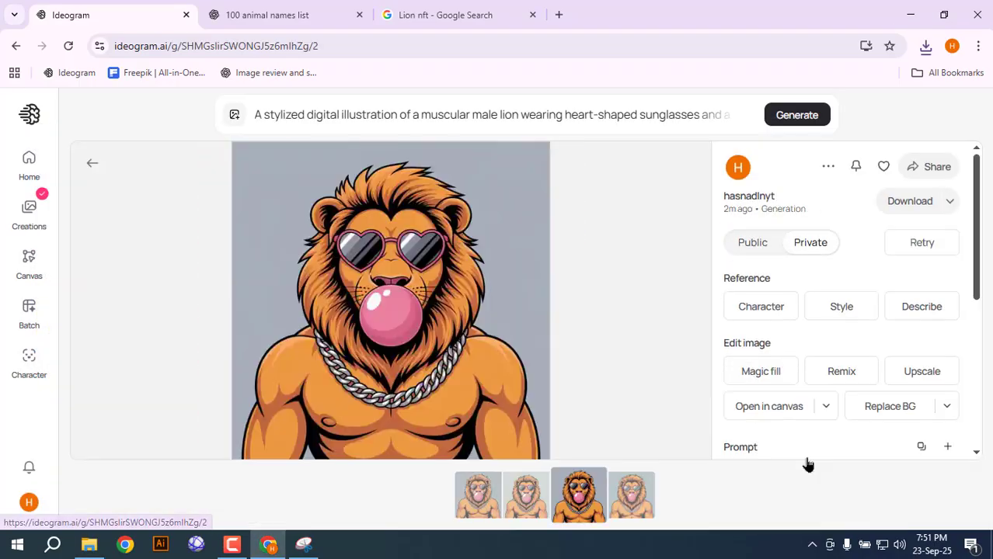
left_click(956, 414)
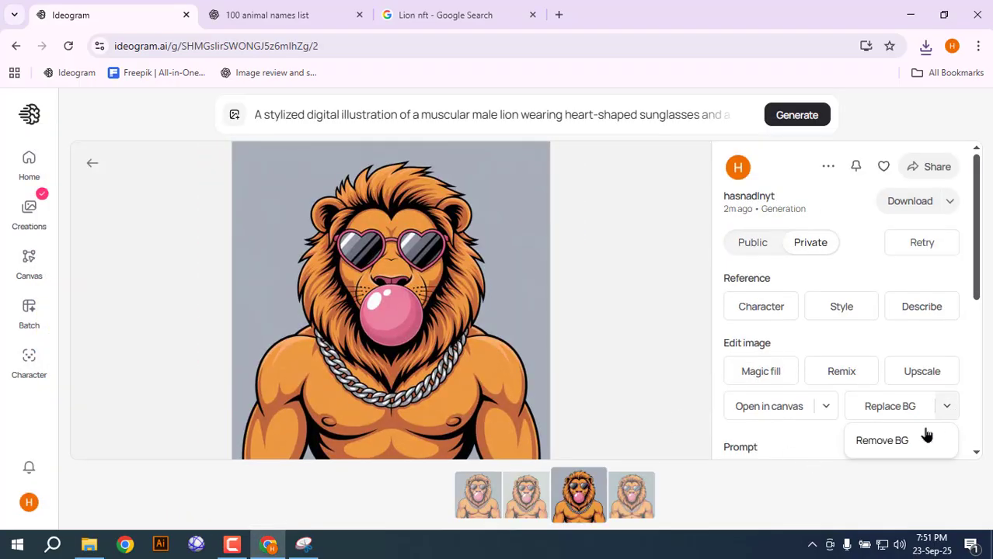
left_click(906, 442)
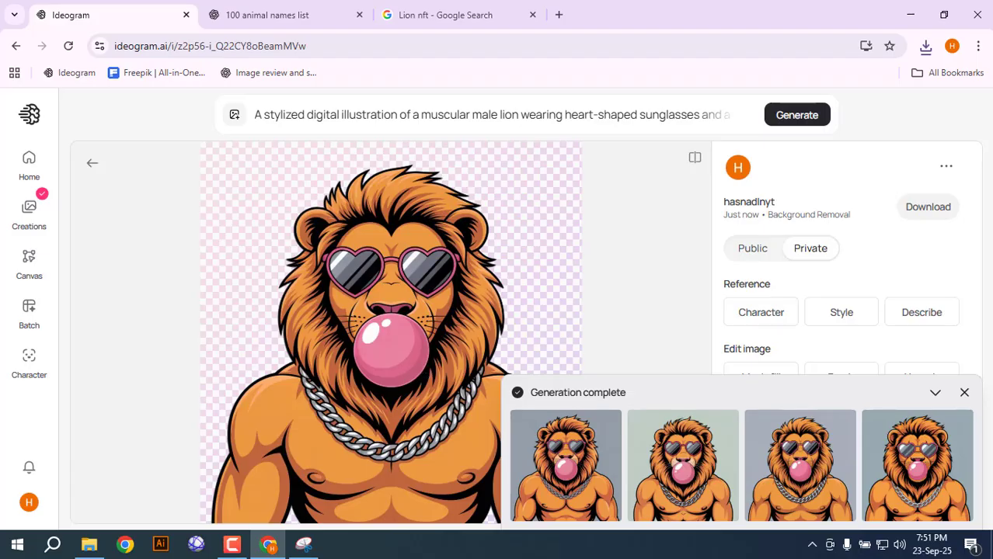
Step: Download the third background-removed bubble-gum lion and inspect the PNG up close in the image viewer
left_click(920, 216)
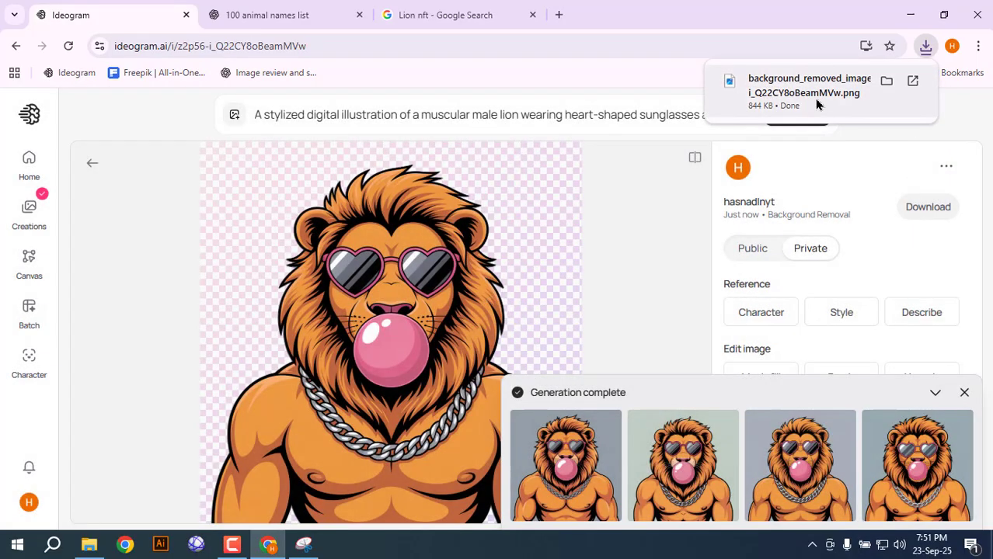
left_click(816, 104)
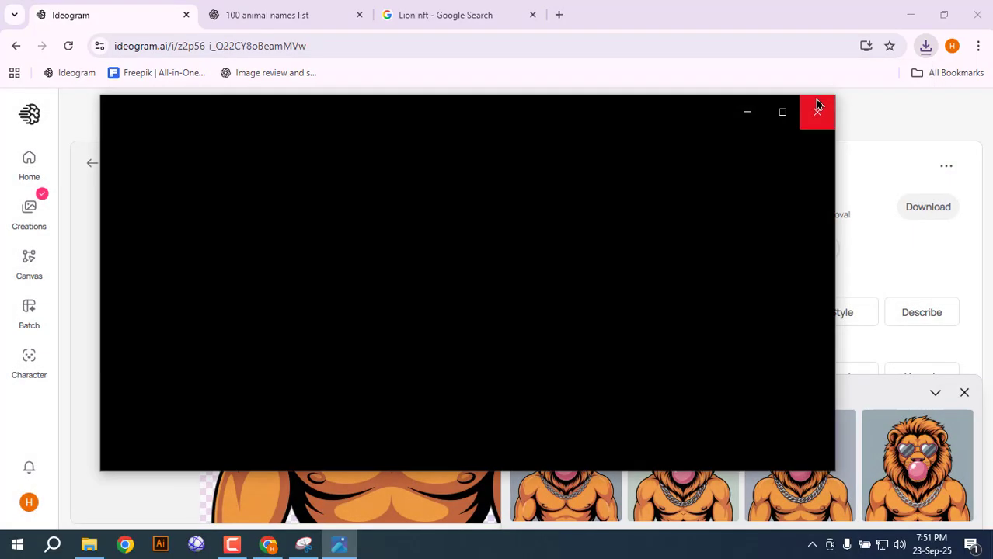
scroll(501, 370, "up", 3)
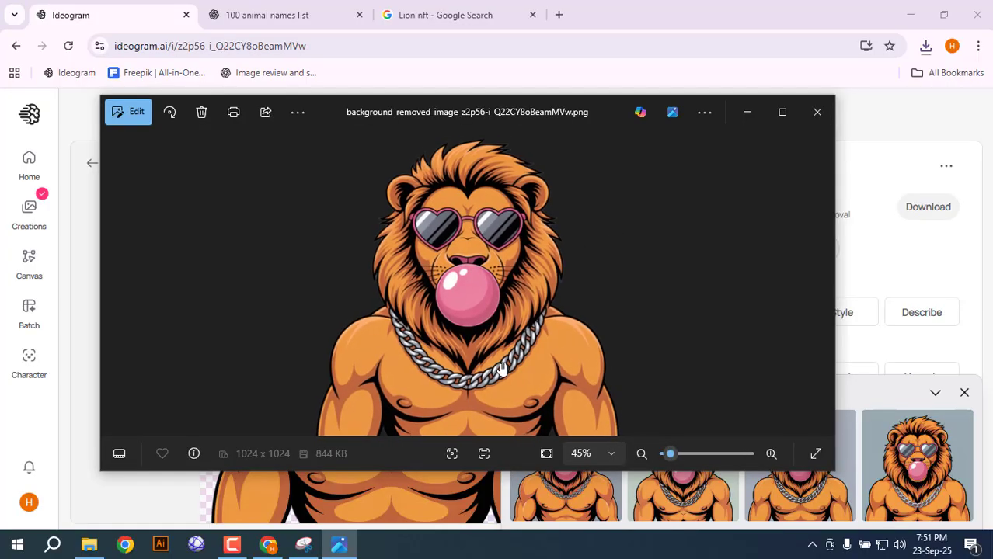
left_click_drag(535, 268, 536, 250)
scroll(501, 345, "down", 2)
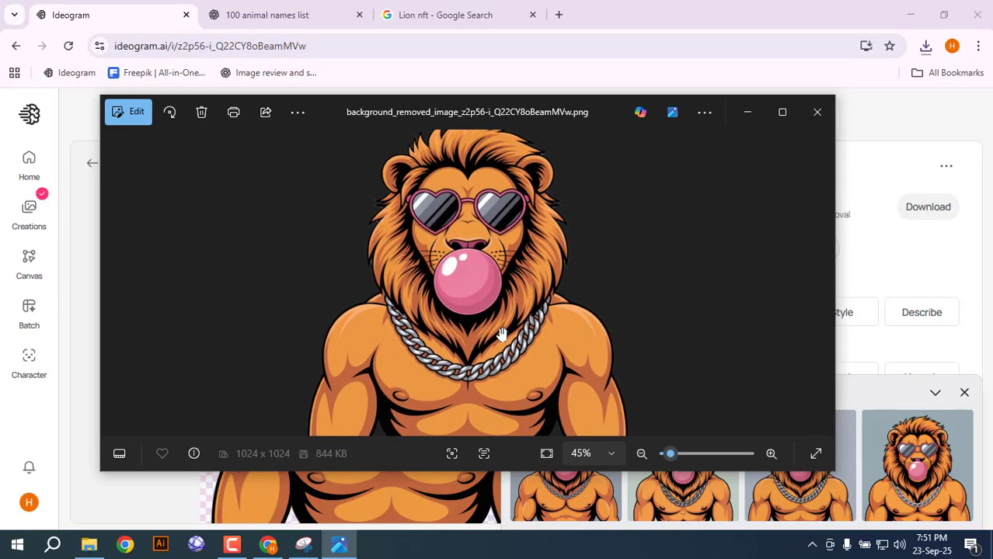
left_click(816, 117)
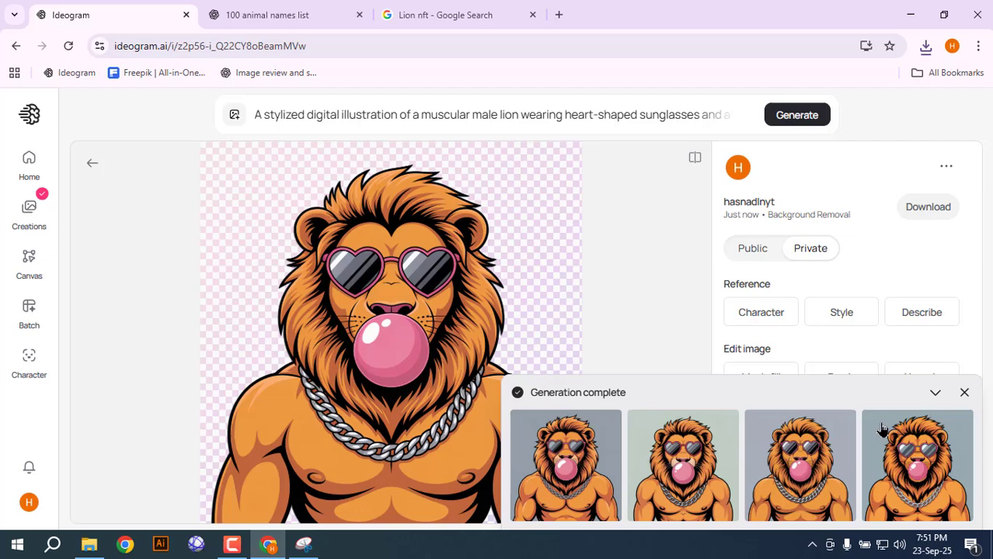
Step: Open the fourth generated bubble-gum lion image and remove its background
left_click(916, 469)
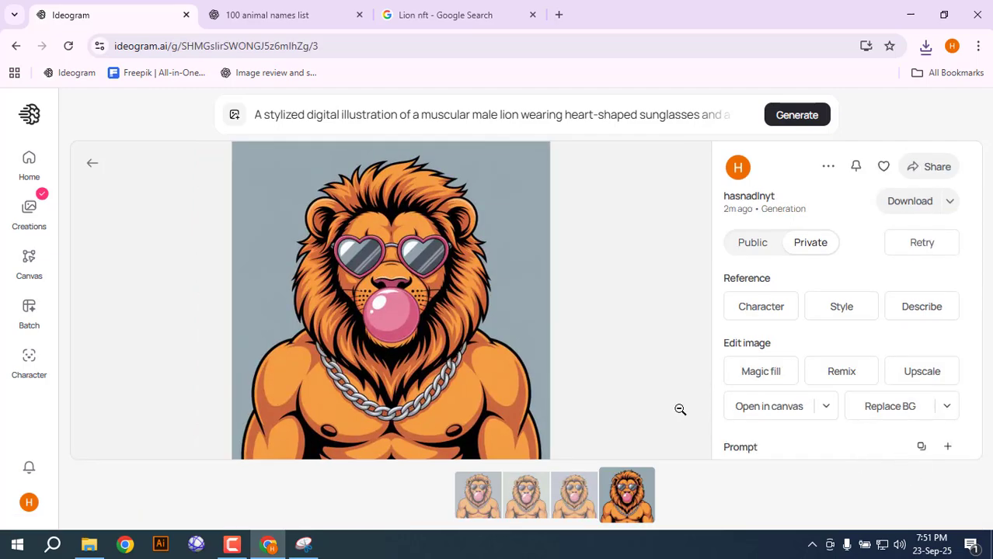
left_click(948, 411)
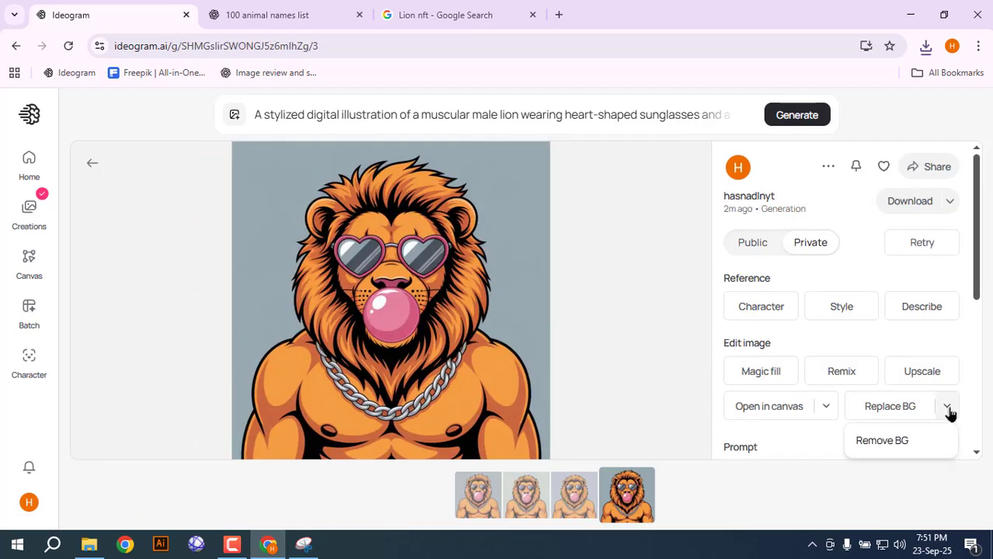
left_click(882, 443)
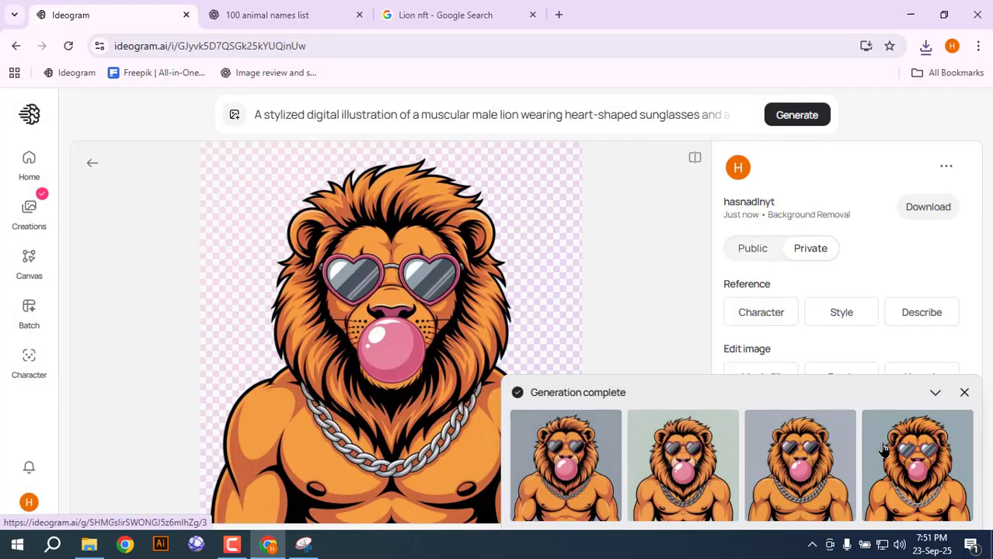
Step: Download the fourth background-removed bubble-gum lion and check the PNG enlarged in the image viewer
left_click(917, 219)
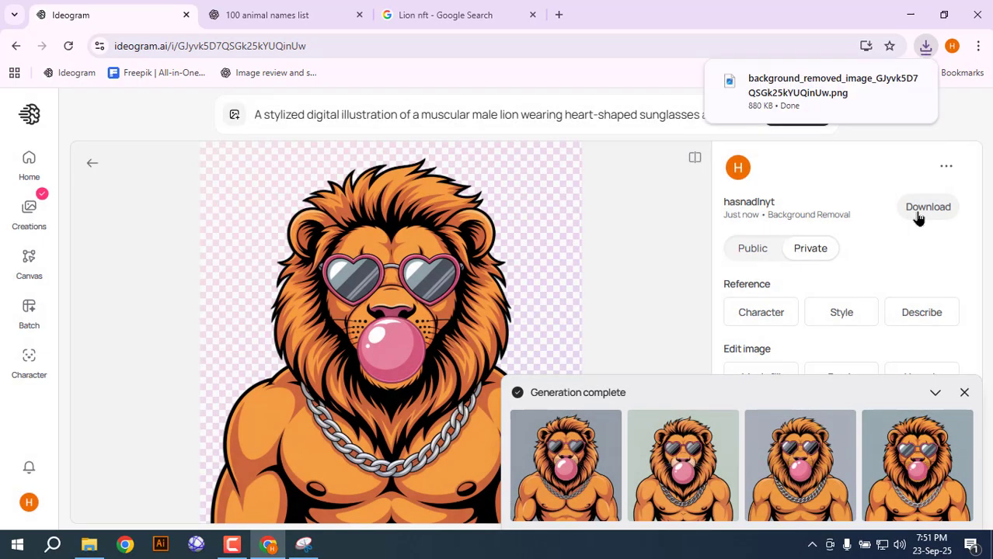
left_click(792, 97)
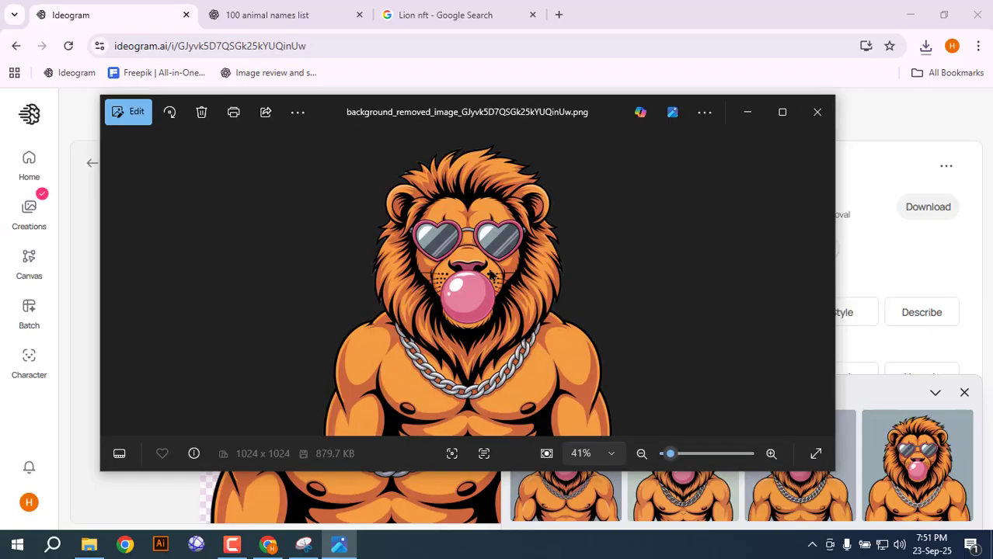
scroll(493, 245, "up", 2)
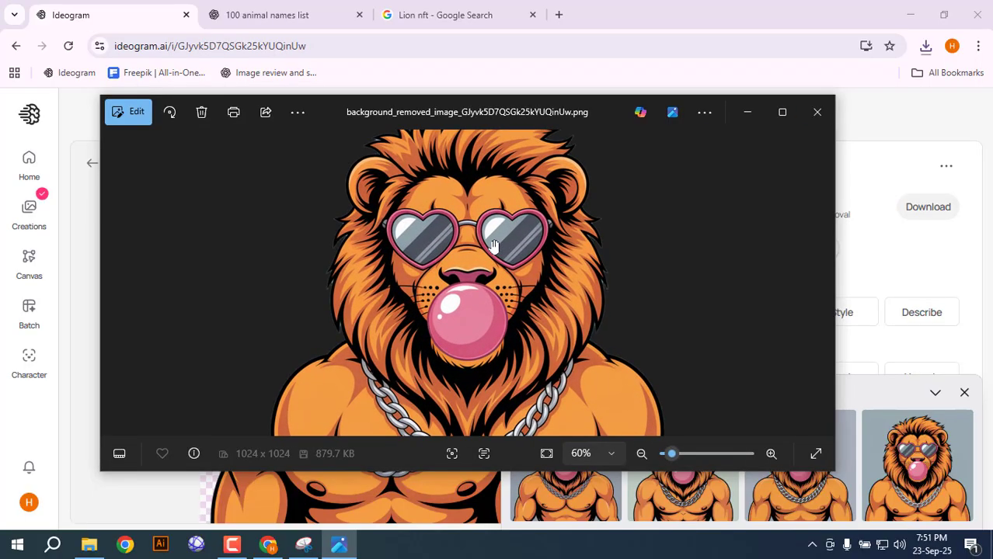
left_click(820, 115)
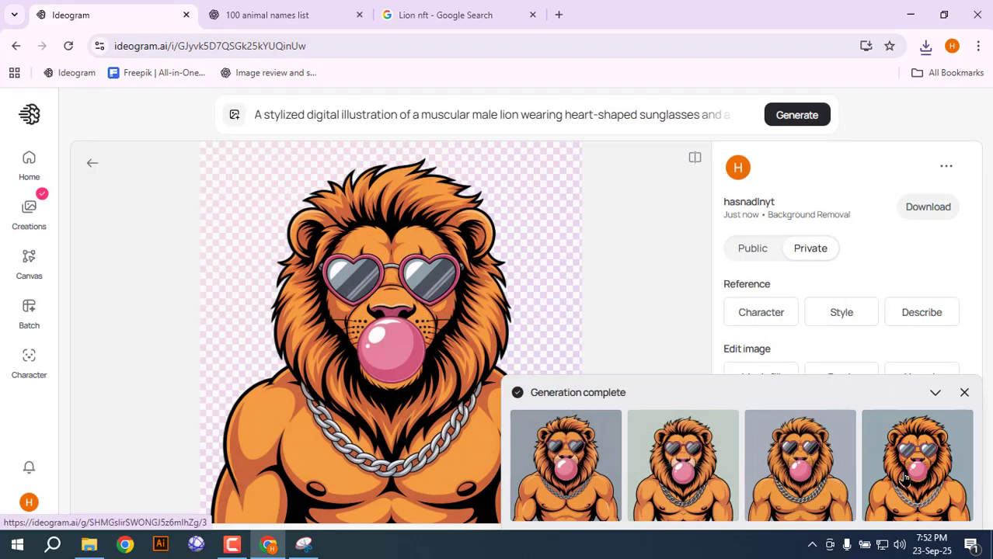
Step: Take the next animal, Tiger, from the ChatGPT animal names list and search Google Images for "Tiger nft"
left_click(471, 8)
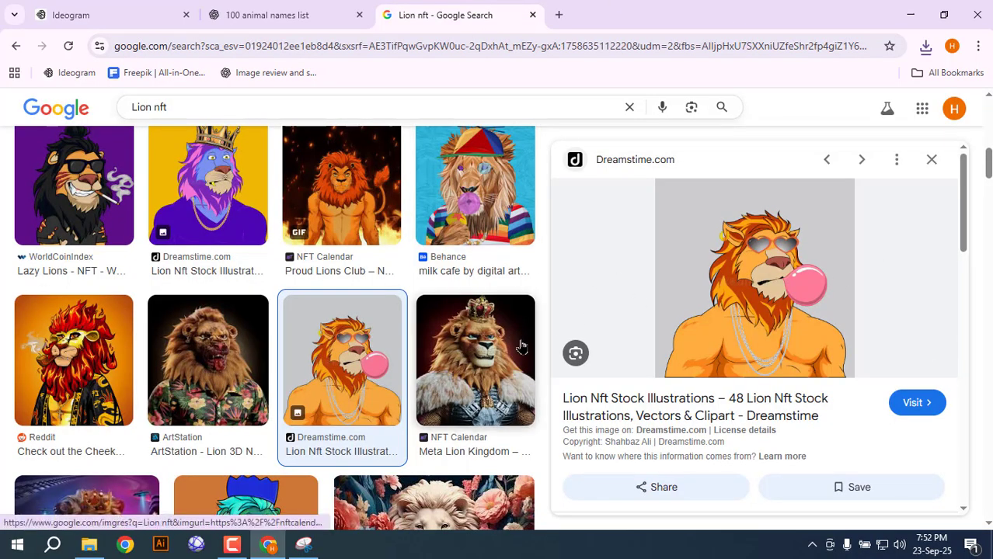
scroll(468, 383, "down", 10)
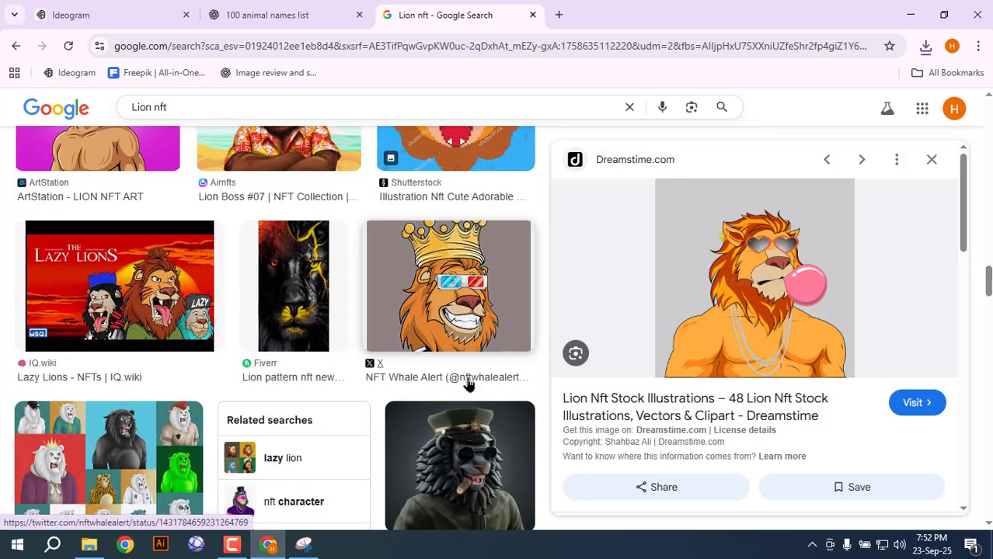
scroll(469, 383, "up", 3)
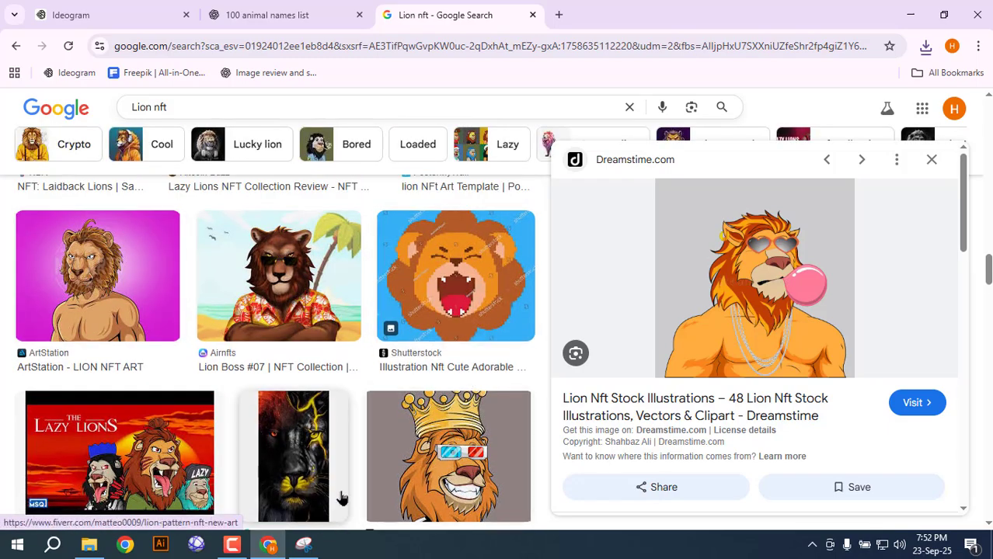
left_click(298, 8)
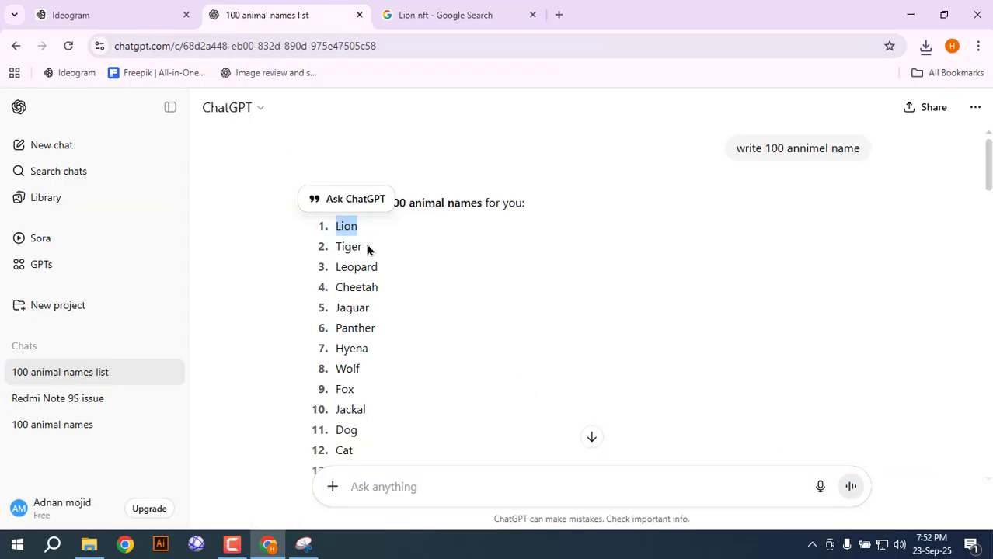
left_click_drag(368, 249, 340, 247)
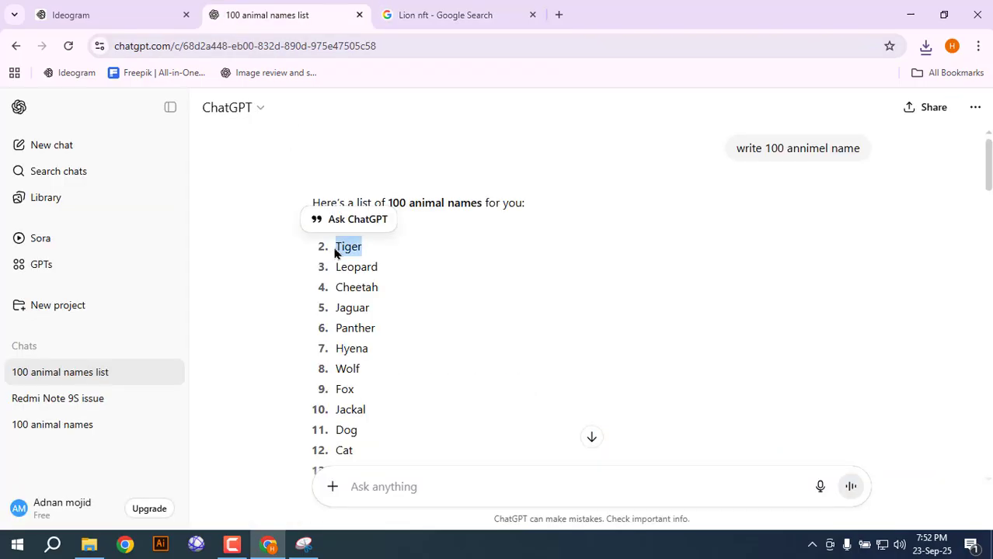
left_click(481, 14)
scroll(144, 133, "down", 5)
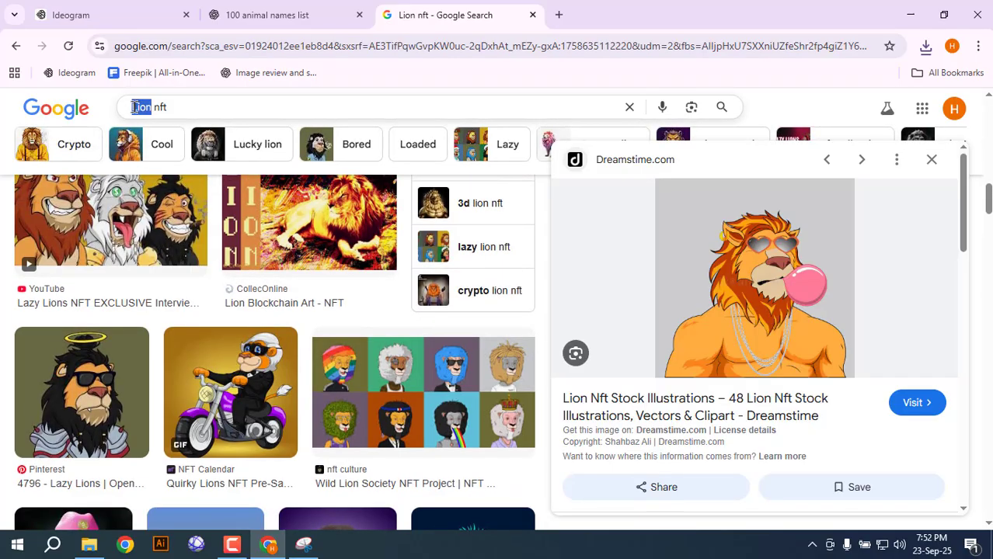
type("Tiger")
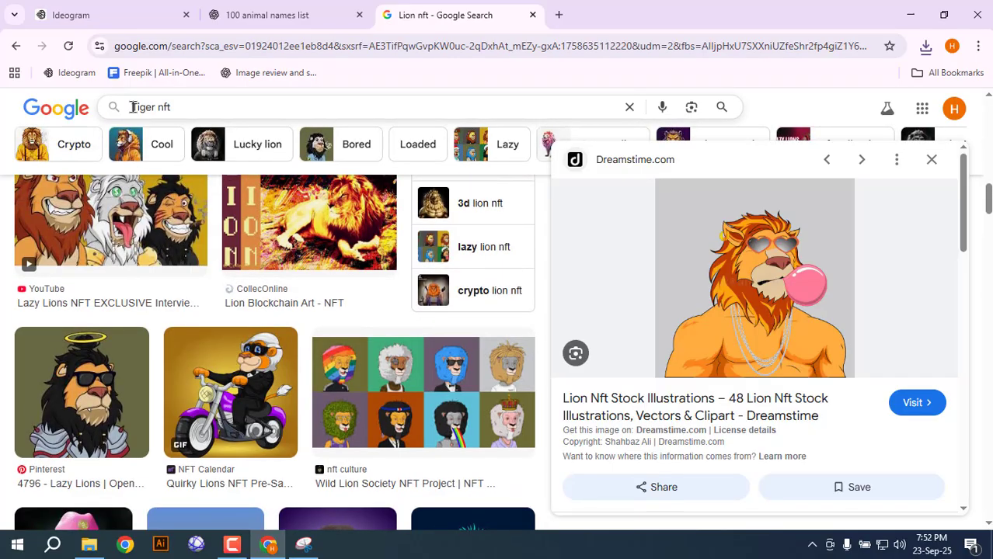
key("Return")
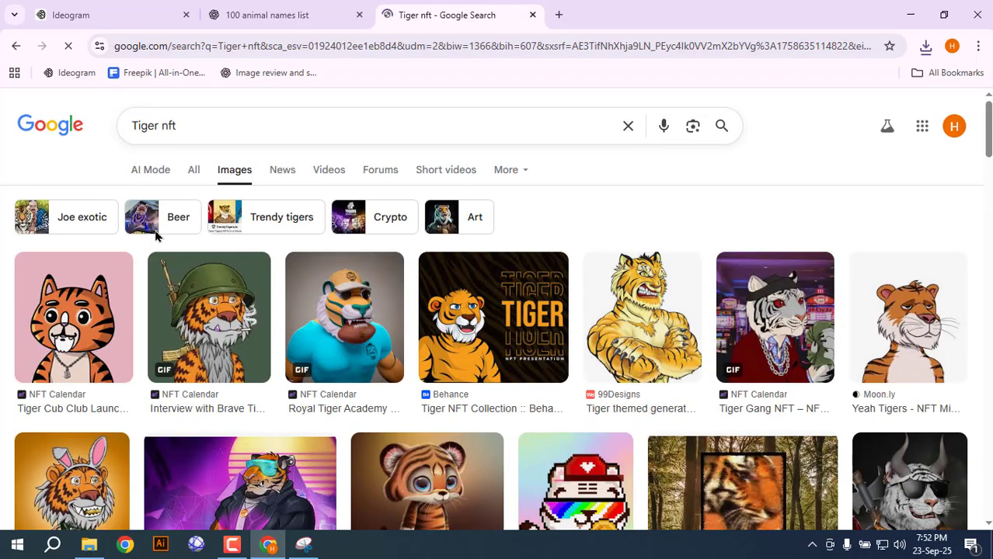
Step: Open the Tiger Cub Club Launch image result and capture its preview picture with the Snipping Tool
left_click(79, 335)
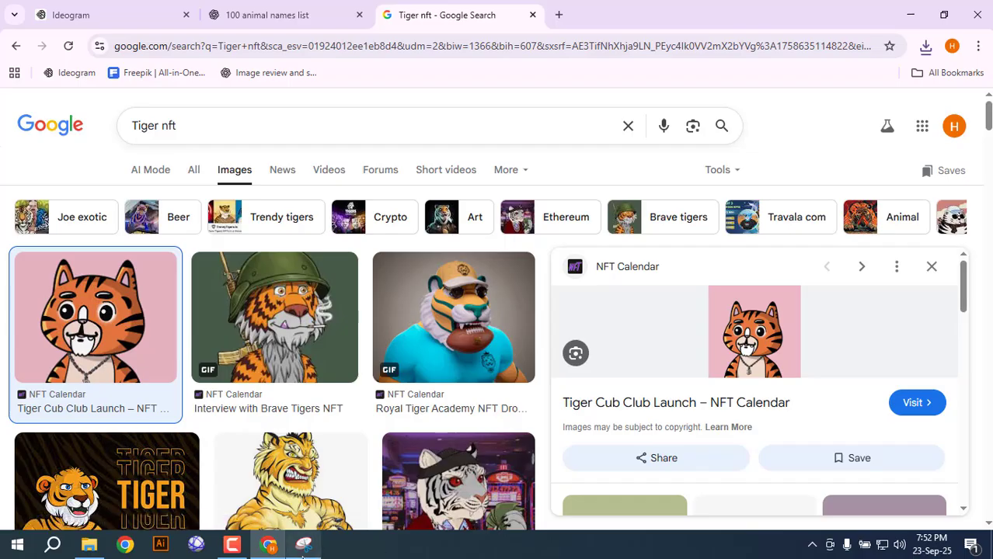
left_click(303, 544)
left_click(605, 99)
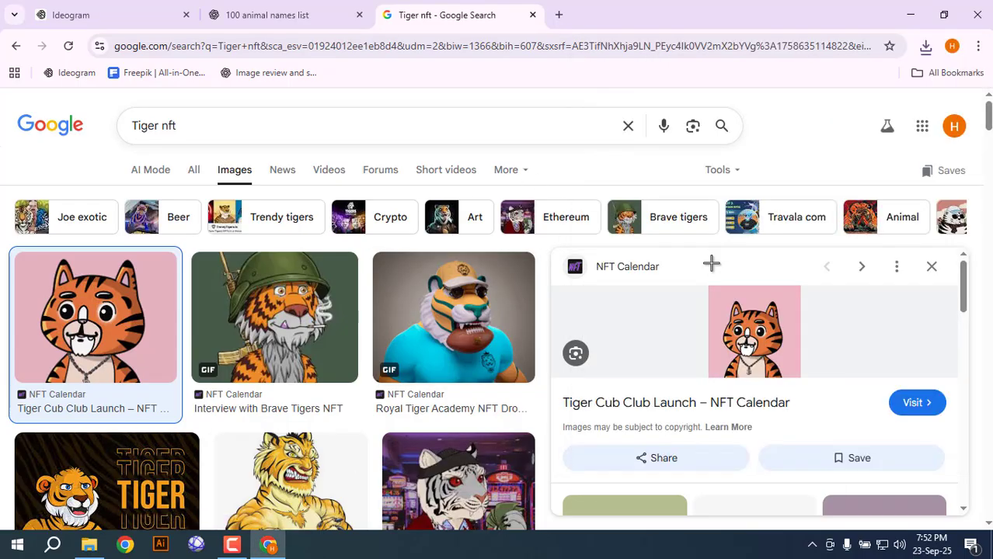
left_click_drag(707, 286, 796, 378)
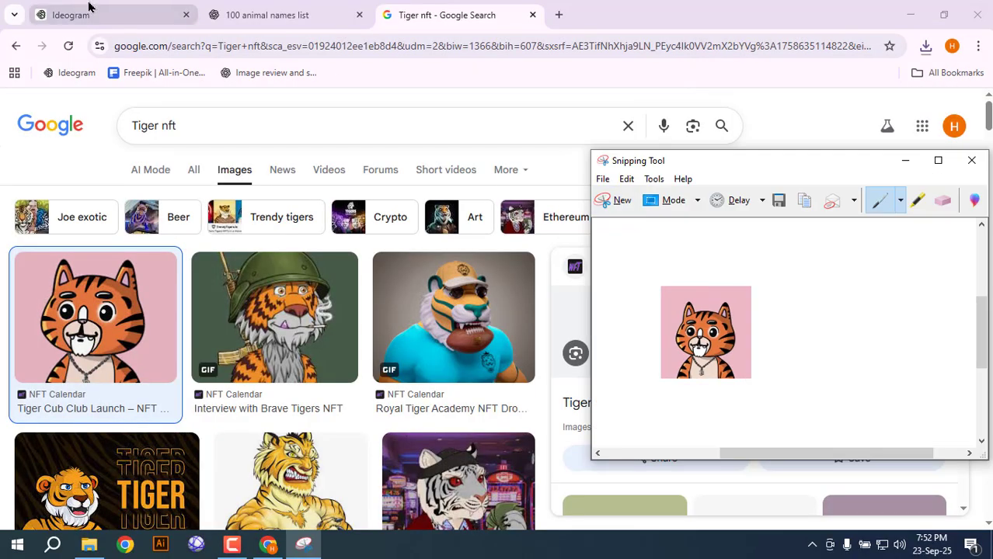
Step: Paste the tiger snip into Ideogram's home page, have it described as a prompt, and generate images from that prompt
left_click(88, 7)
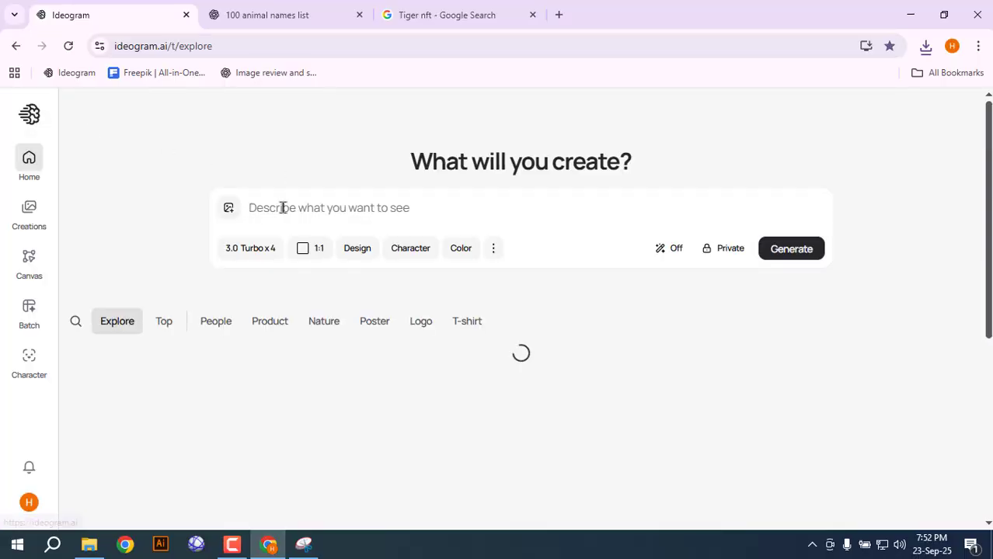
key("ctrl+v")
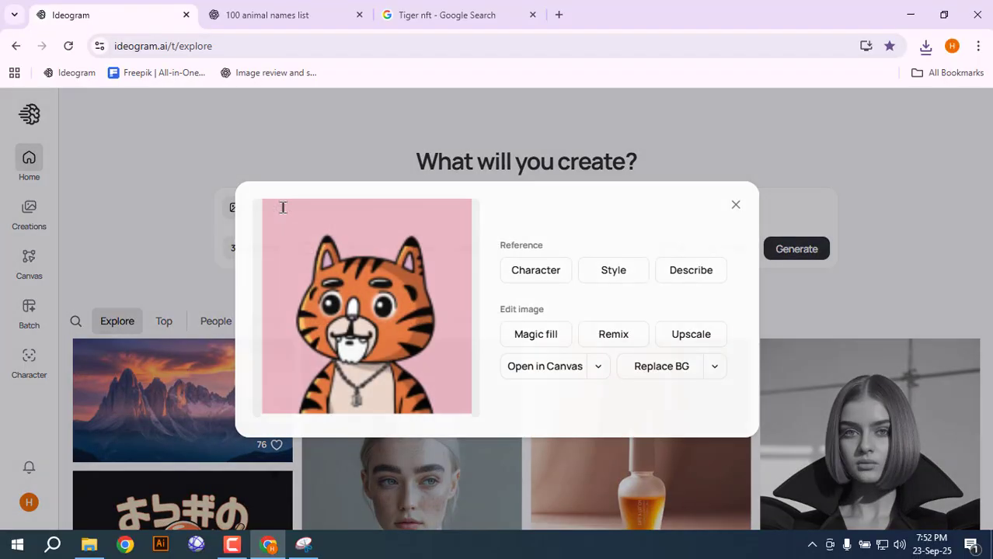
left_click(713, 273)
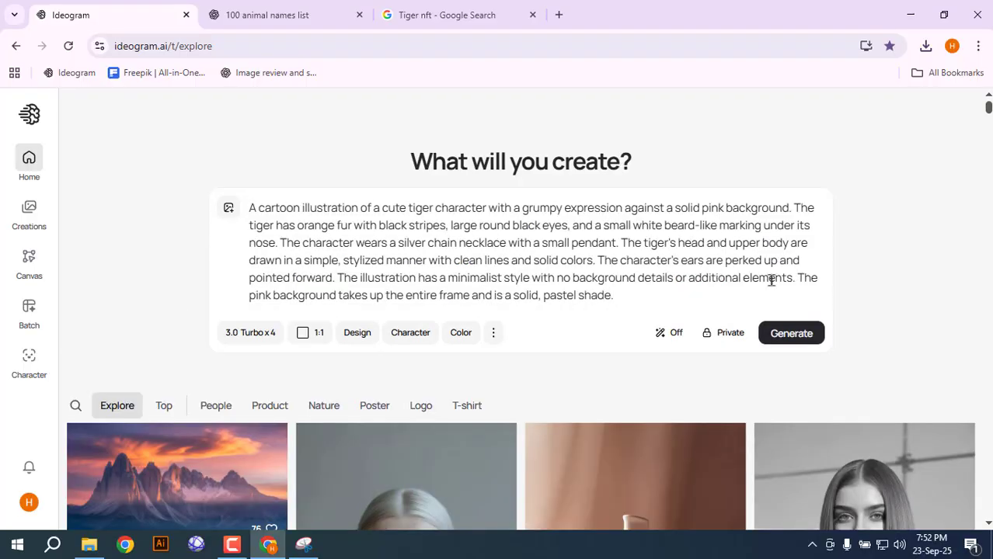
left_click(792, 334)
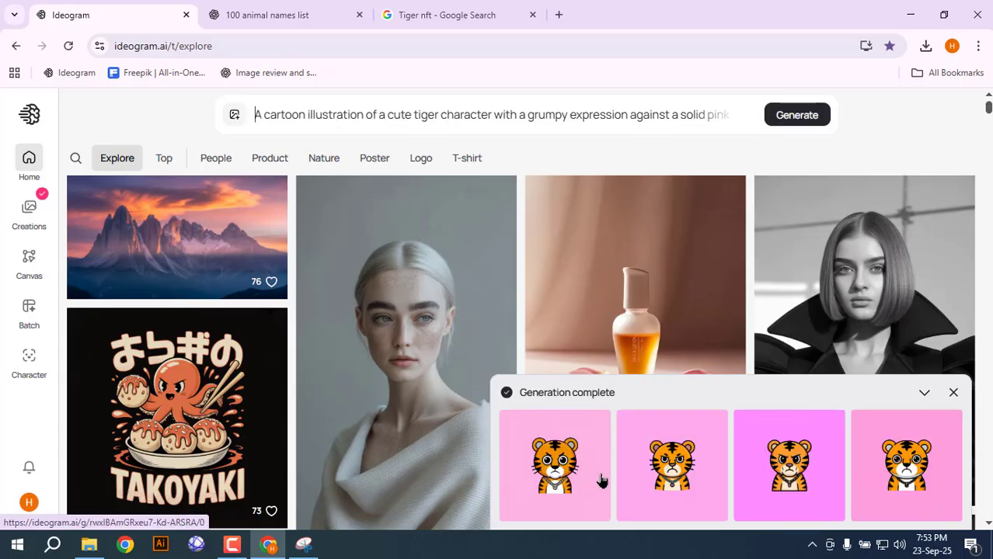
Step: Open the first generated grumpy tiger image and remove its background
left_click(557, 474)
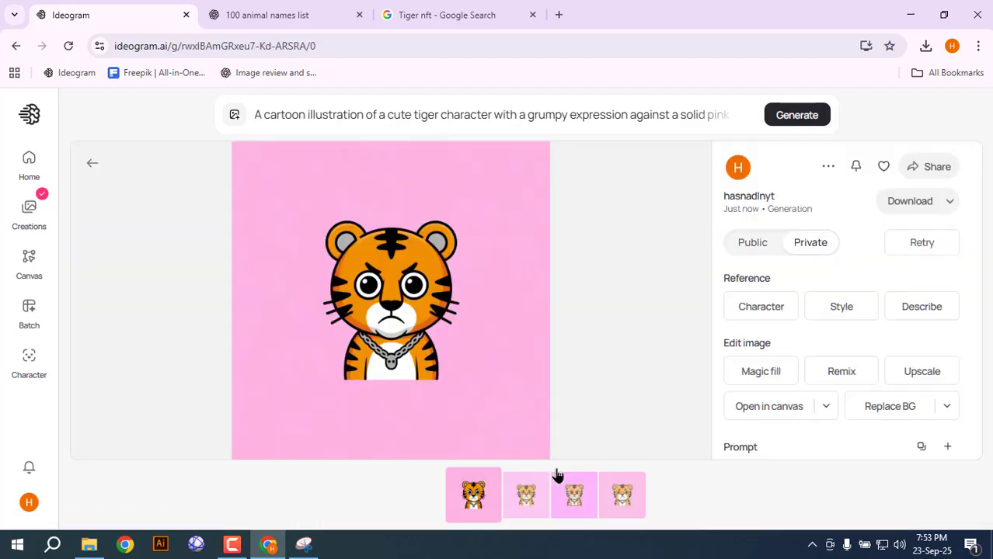
left_click(946, 406)
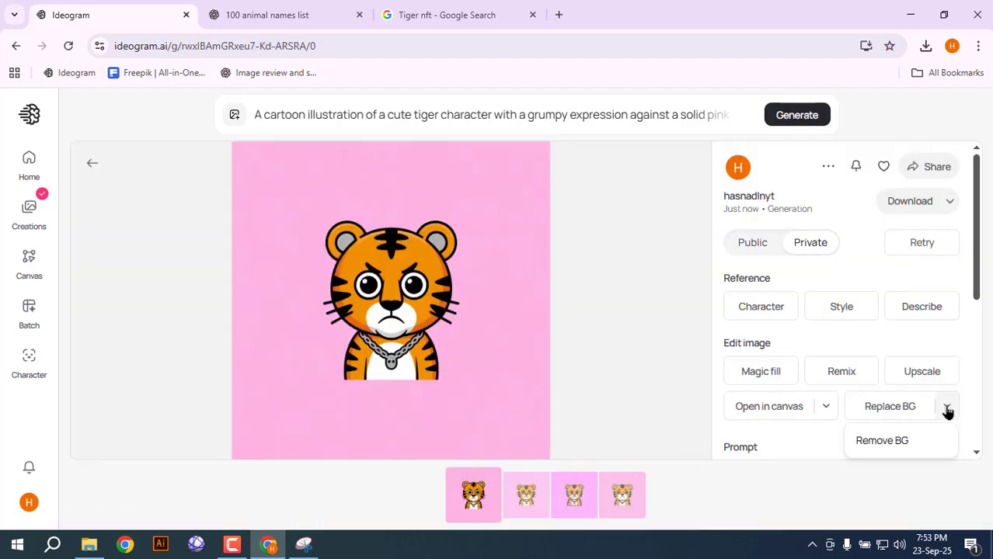
left_click(882, 441)
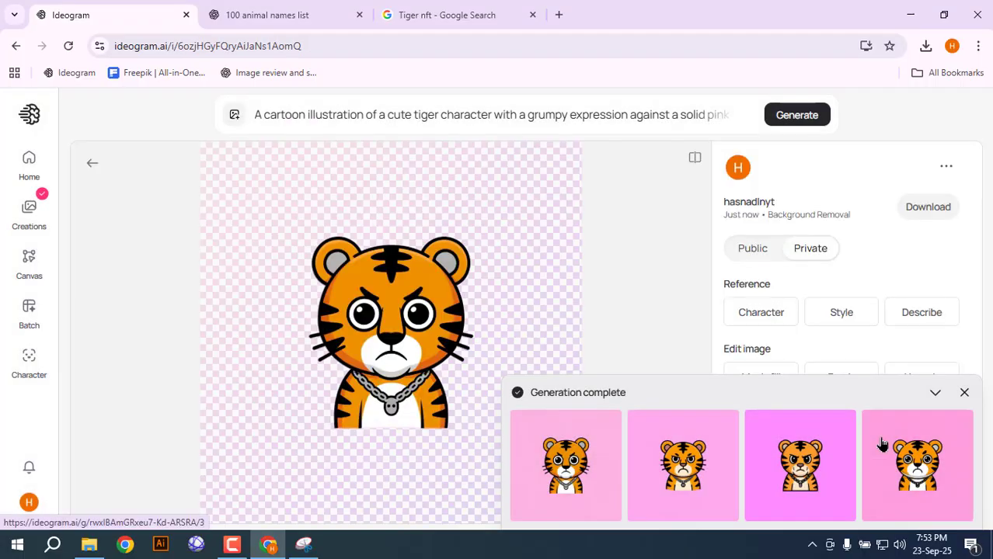
Step: Download the first tiger's background-removed PNG, open it in the image viewer to inspect its edges up close, and close it
left_click(939, 212)
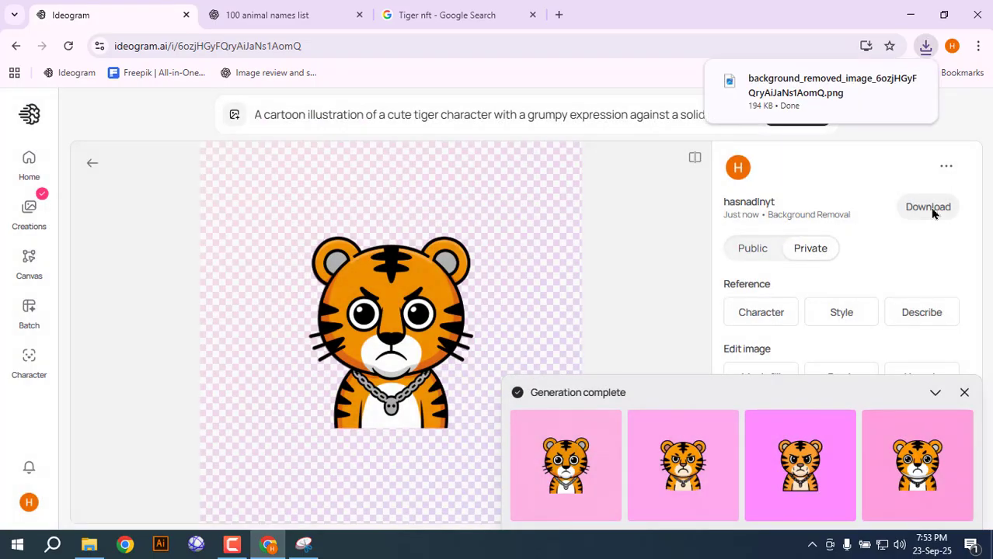
left_click(765, 97)
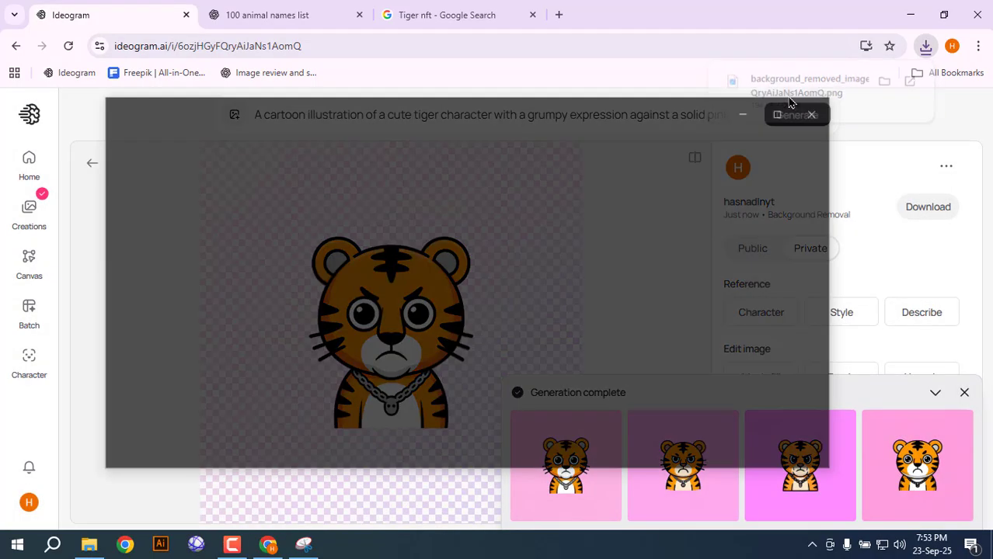
scroll(458, 264, "up", 4)
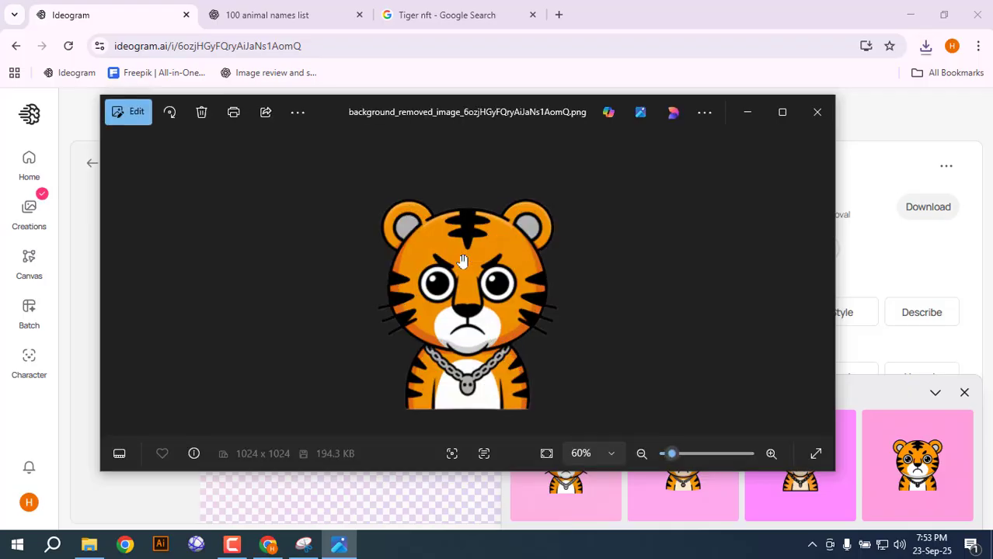
scroll(457, 303, "down", 2)
scroll(490, 231, "up", 1)
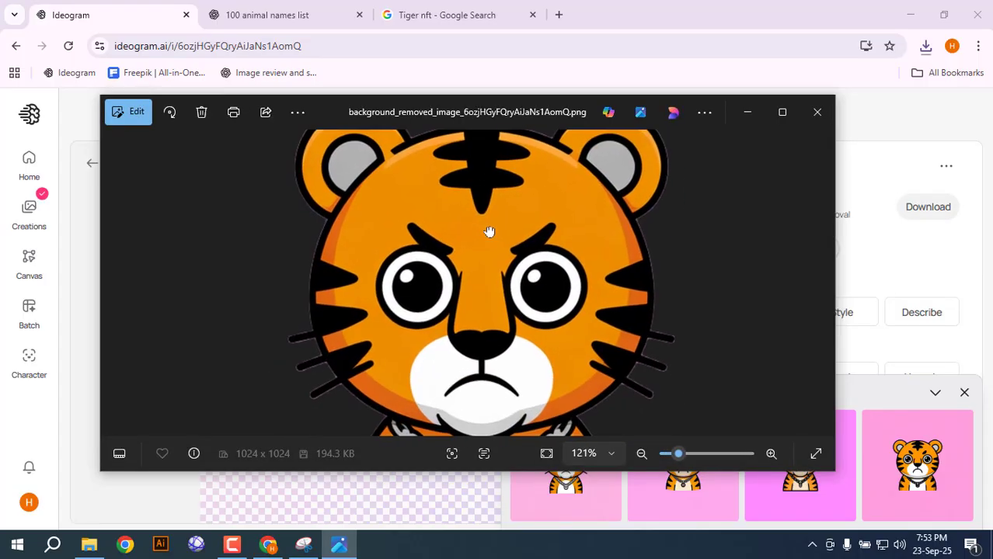
left_click_drag(490, 230, 436, 204)
scroll(466, 317, "down", 2)
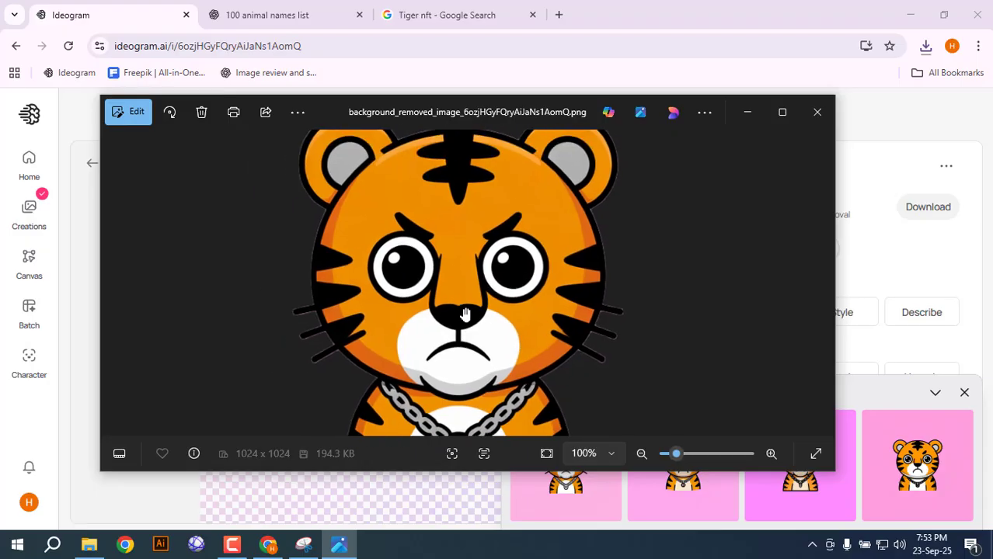
left_click_drag(472, 343, 496, 235)
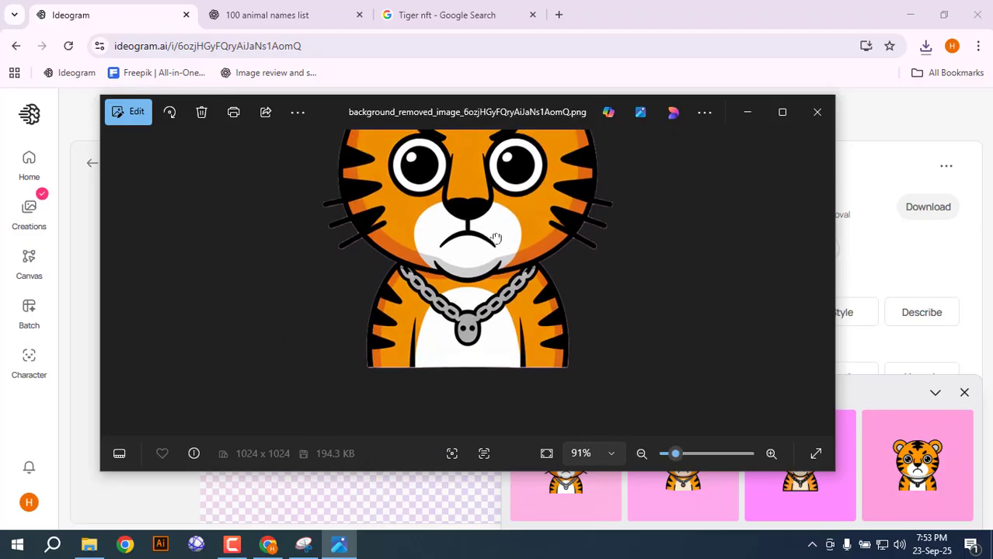
left_click(817, 113)
Step: Open the second generated grumpy tiger image and remove its background
left_click(699, 464)
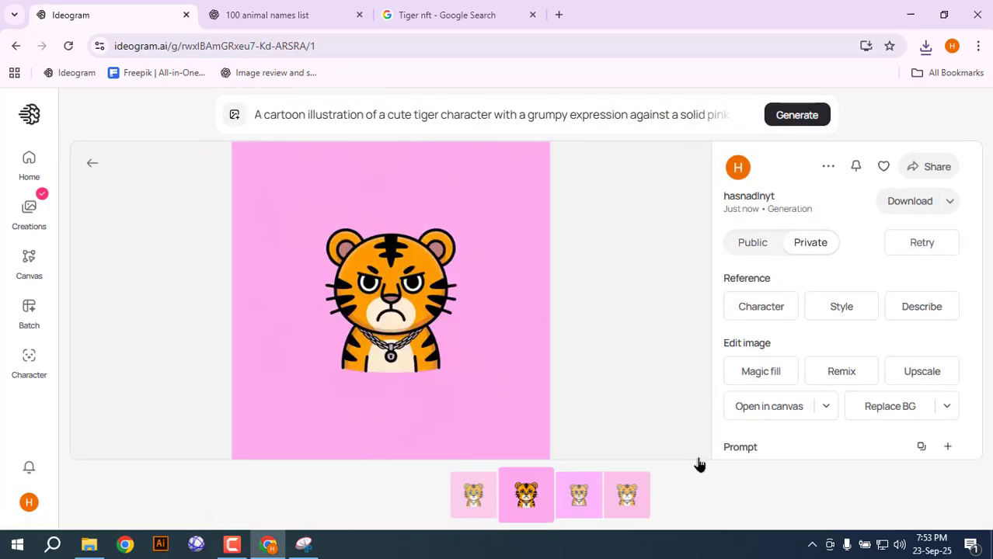
left_click(950, 412)
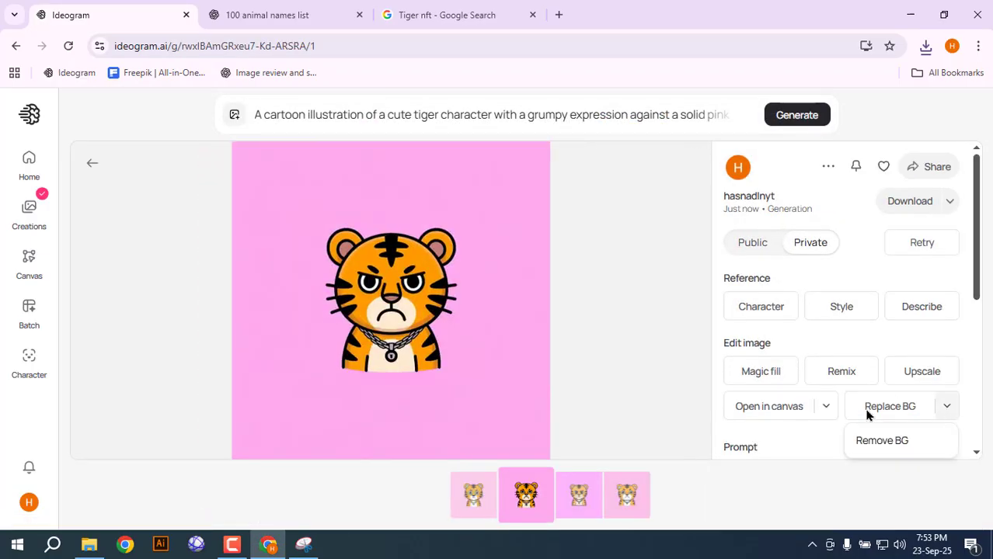
left_click(882, 442)
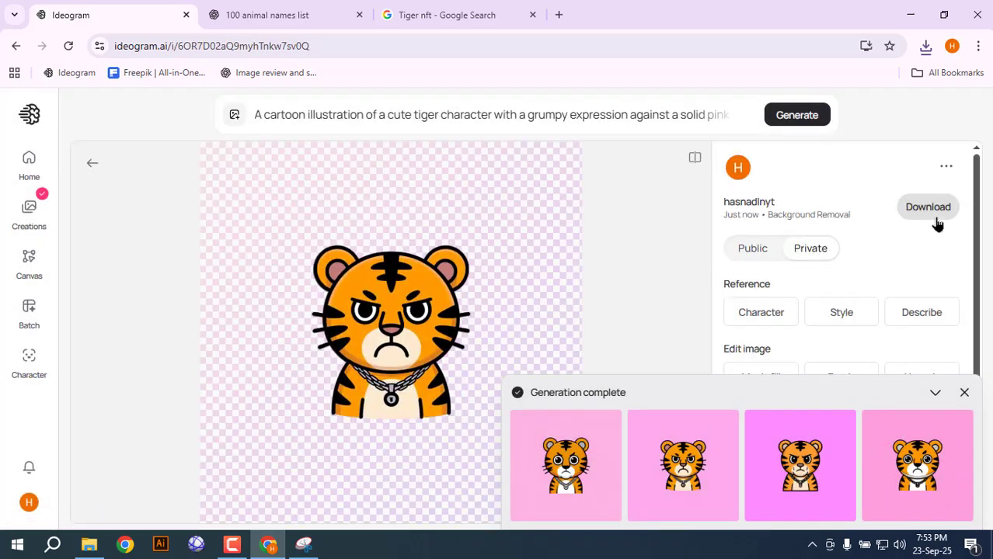
Step: Download the second tiger's background-removed PNG and check it in the image viewer
left_click(936, 222)
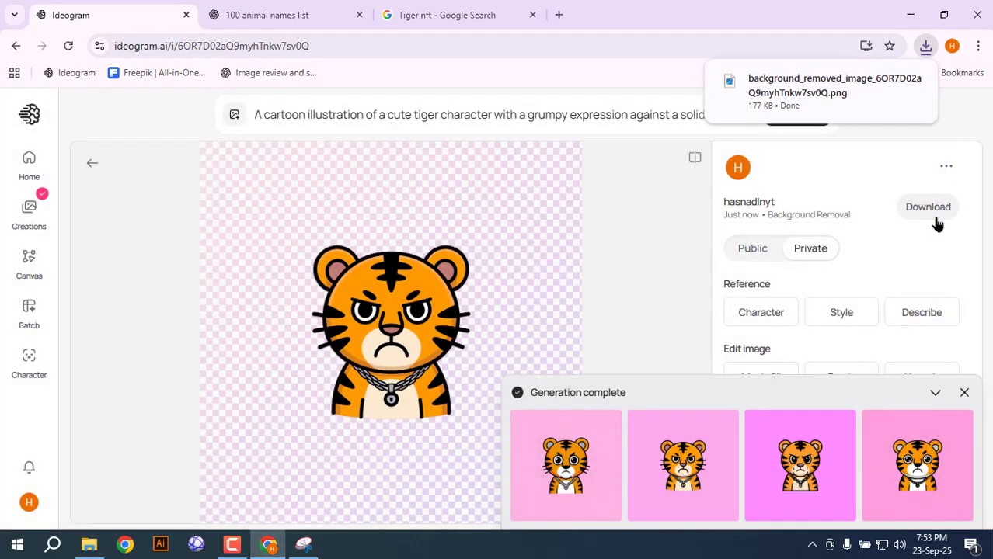
left_click(803, 99)
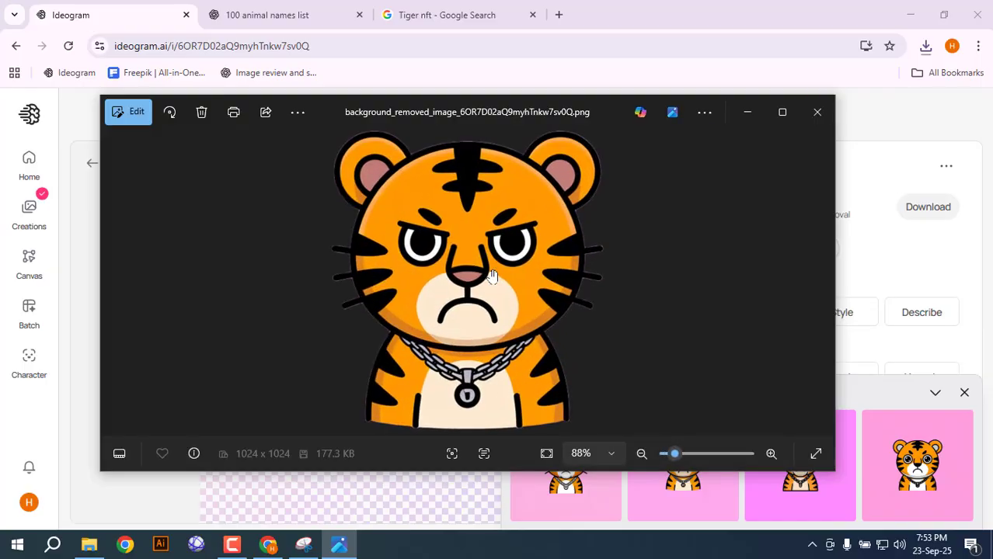
left_click(818, 115)
Step: Open the third generated tiger image on the bright magenta background and remove its background
left_click(800, 464)
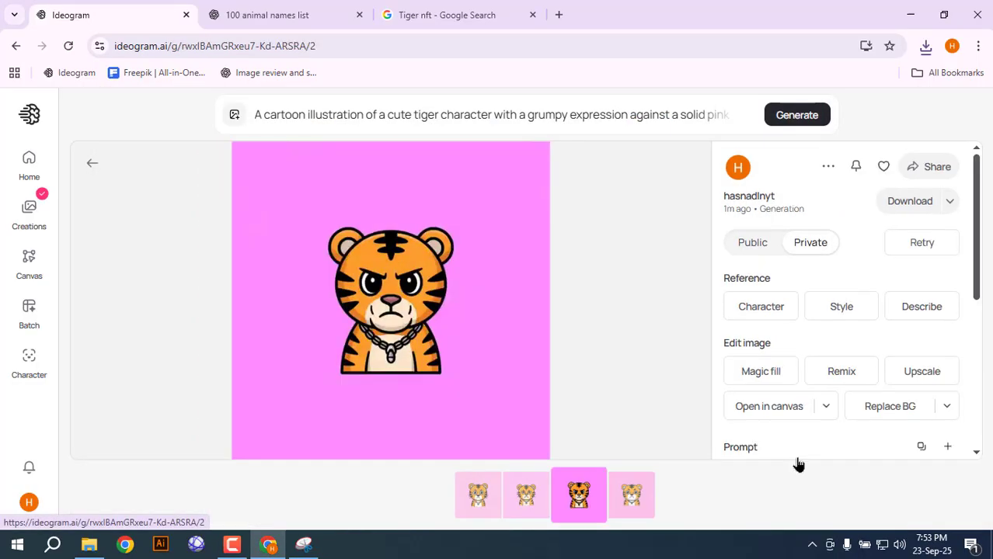
left_click(945, 409)
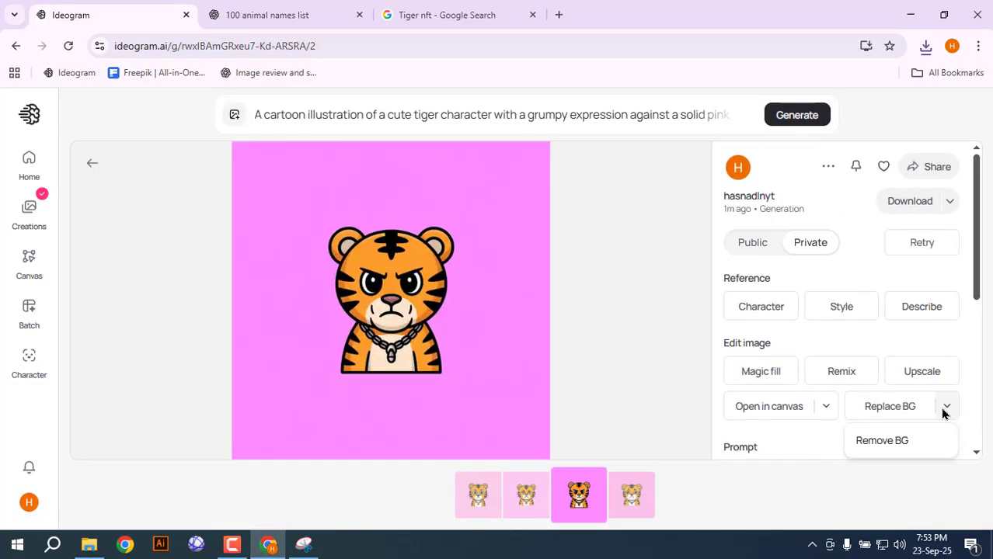
left_click(900, 440)
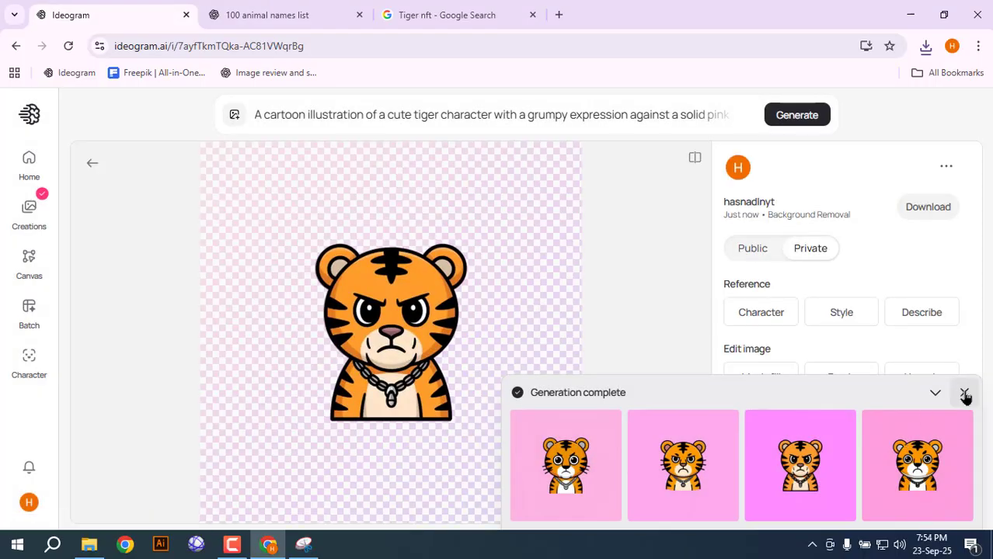
scroll(793, 342, "down", 2)
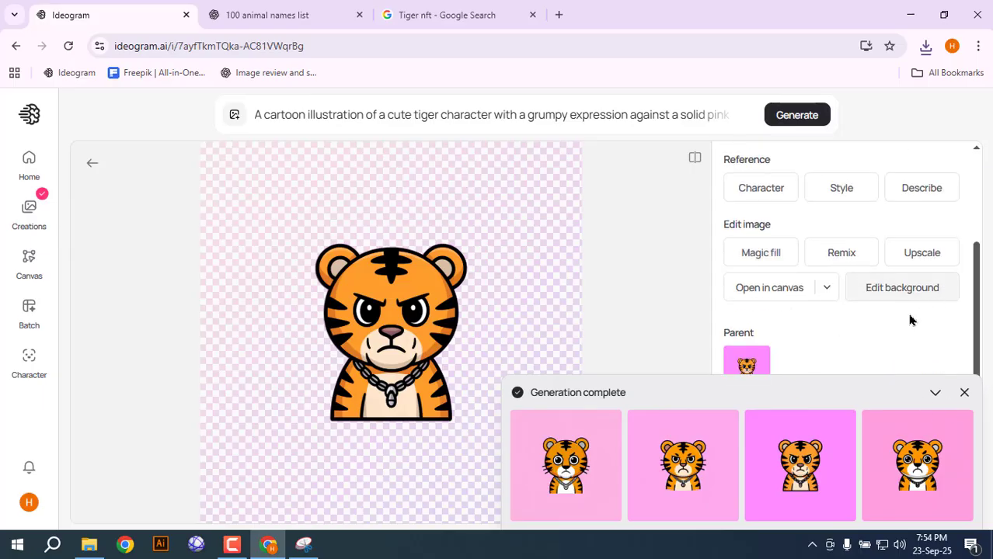
scroll(902, 322, "up", 2)
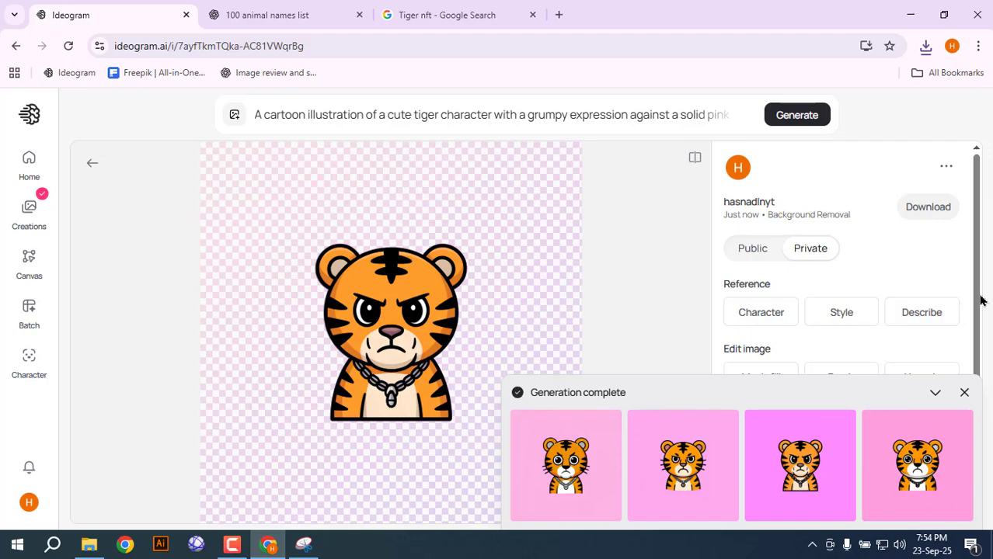
left_click_drag(977, 299, 971, 417)
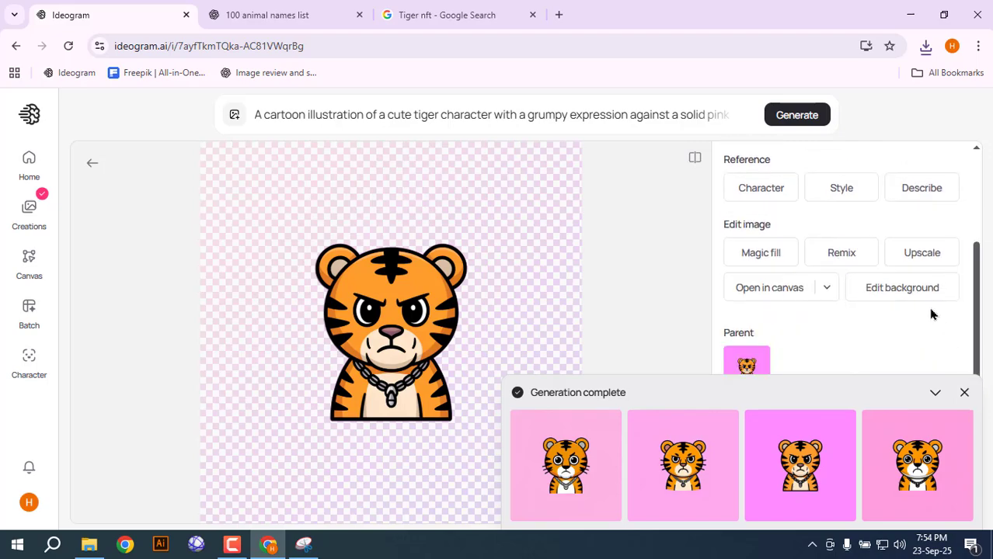
left_click(897, 288)
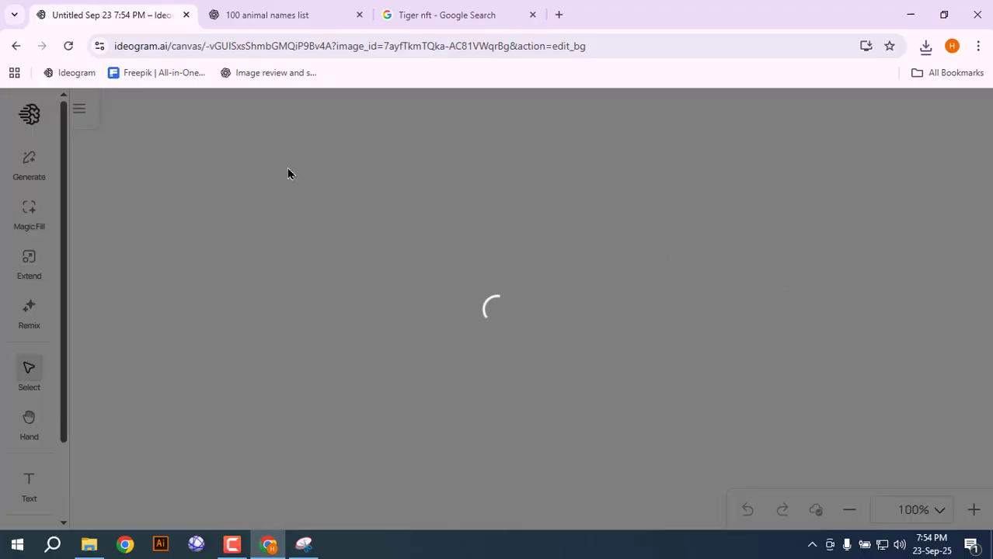
left_click(16, 46)
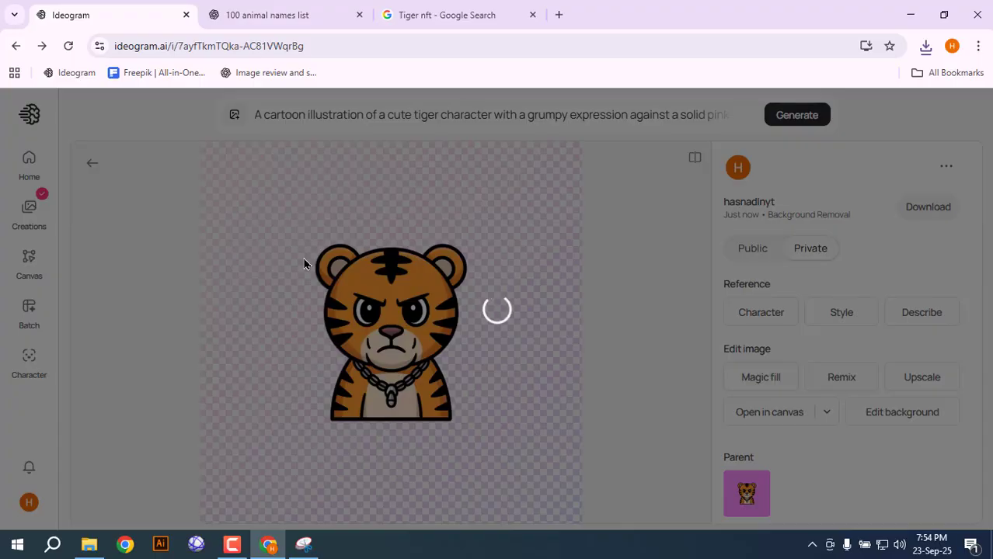
Step: Browse the "Tiger nft" Google Images results for another reference and open the Tiger Man #0448 image preview
left_click(488, 9)
scroll(370, 329, "down", 3)
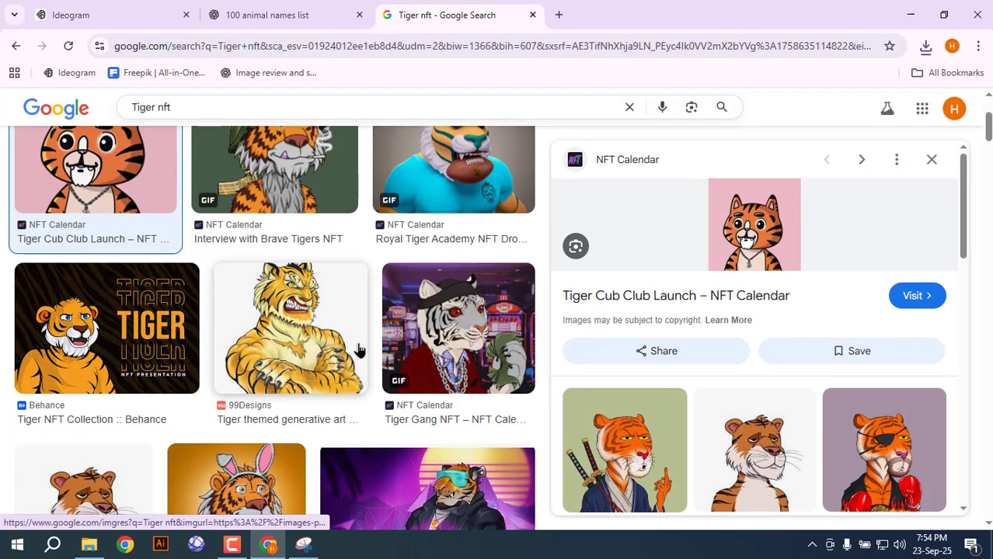
scroll(355, 348, "up", 3)
scroll(349, 361, "down", 2)
scroll(347, 363, "up", 3)
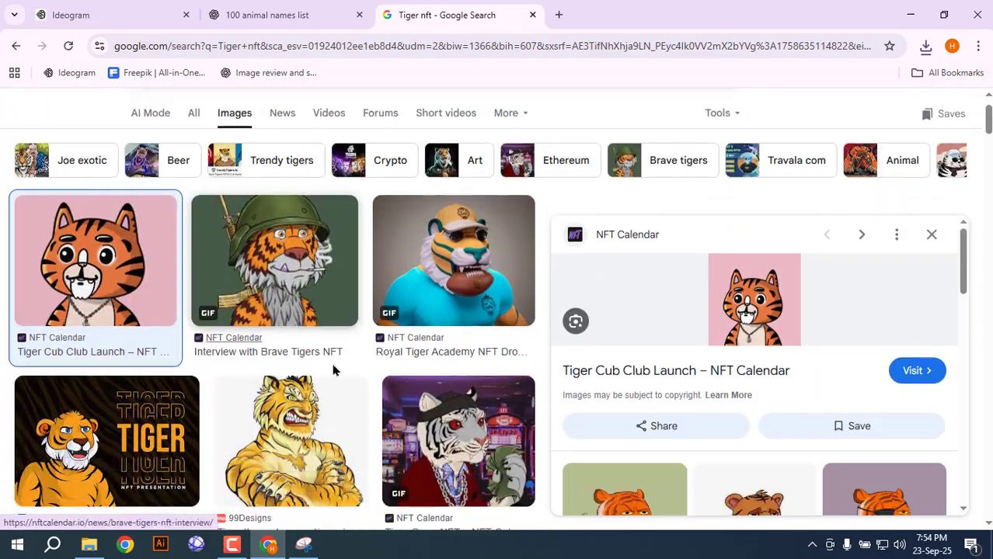
scroll(333, 366, "down", 3)
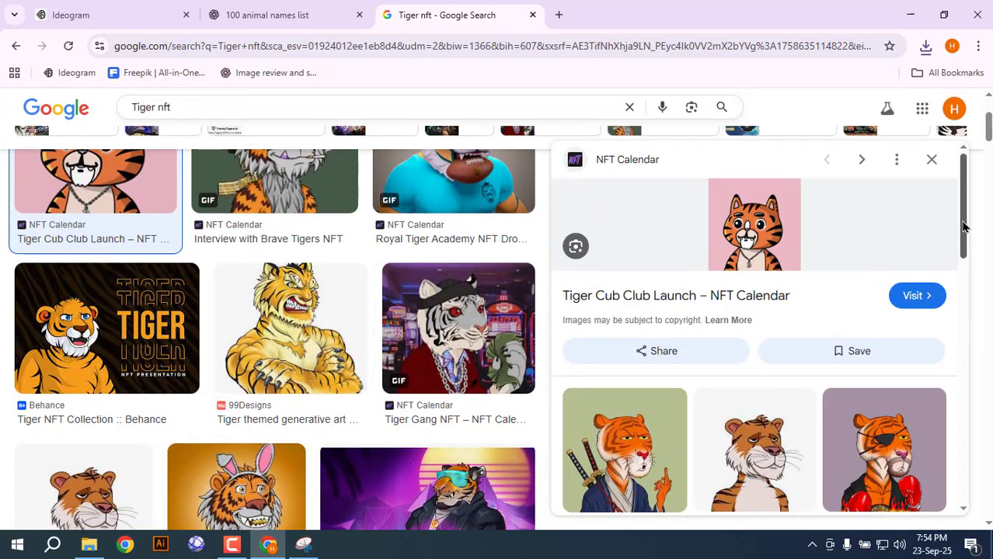
scroll(965, 233, "down", 3)
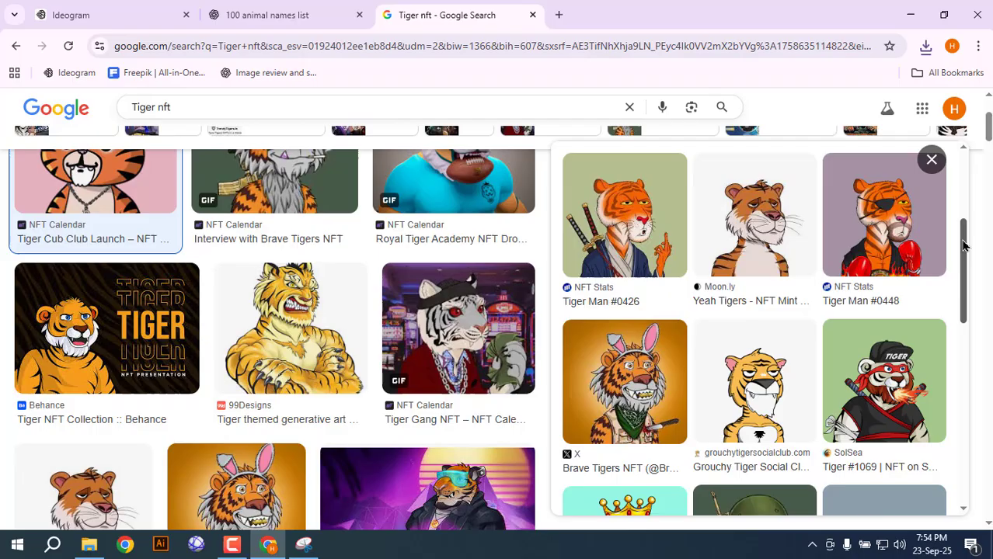
left_click(645, 218)
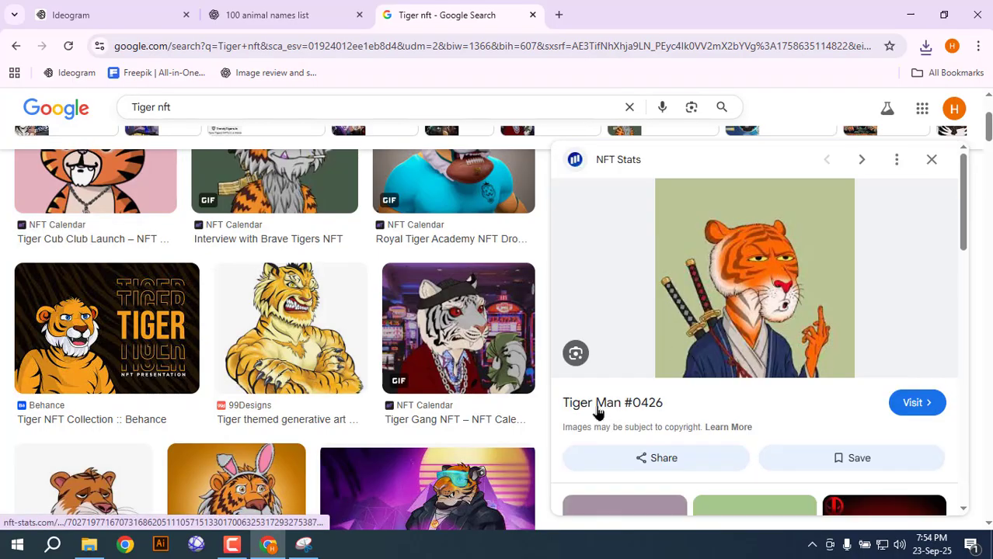
scroll(713, 399, "down", 2)
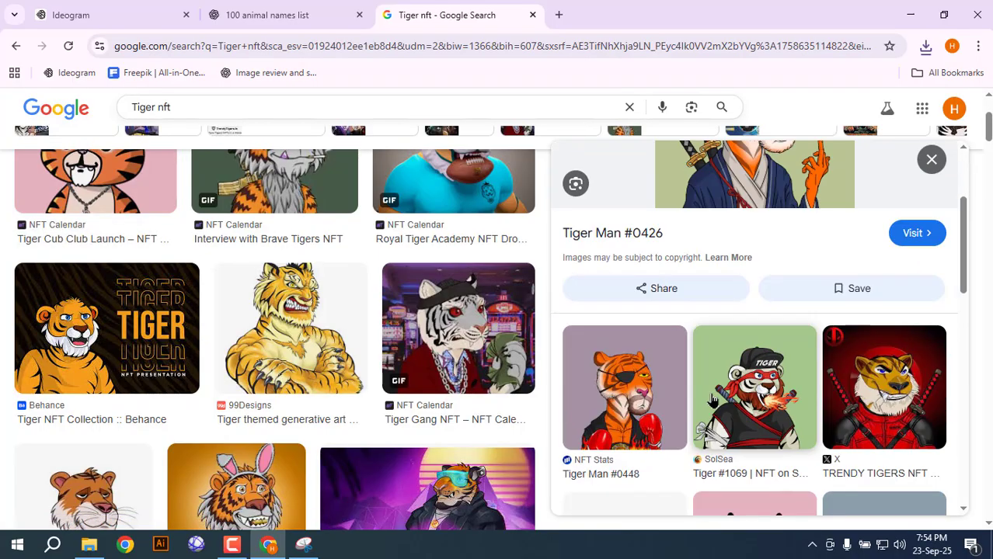
left_click(649, 395)
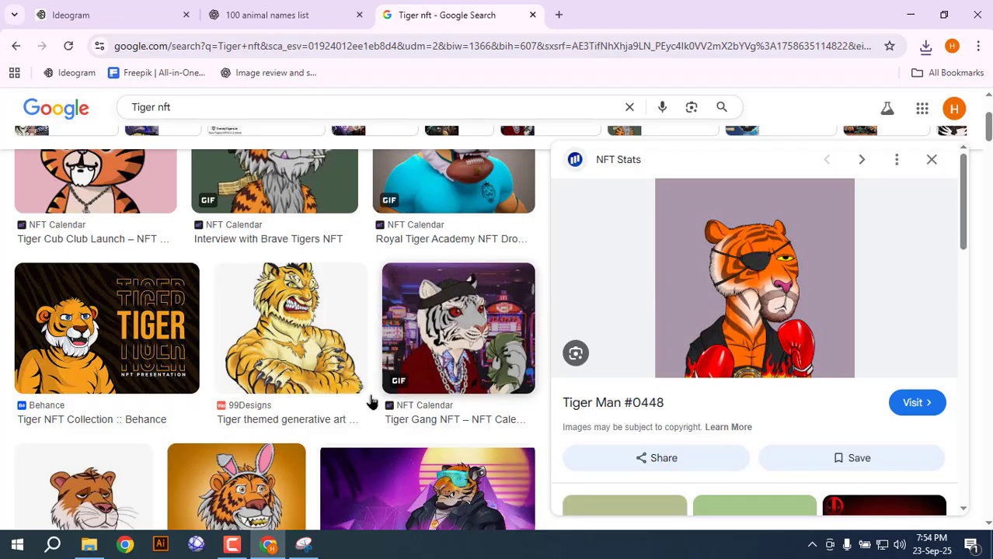
Step: Capture the Tiger Man #0448 preview picture as a new snip with the Snipping Tool
left_click(303, 545)
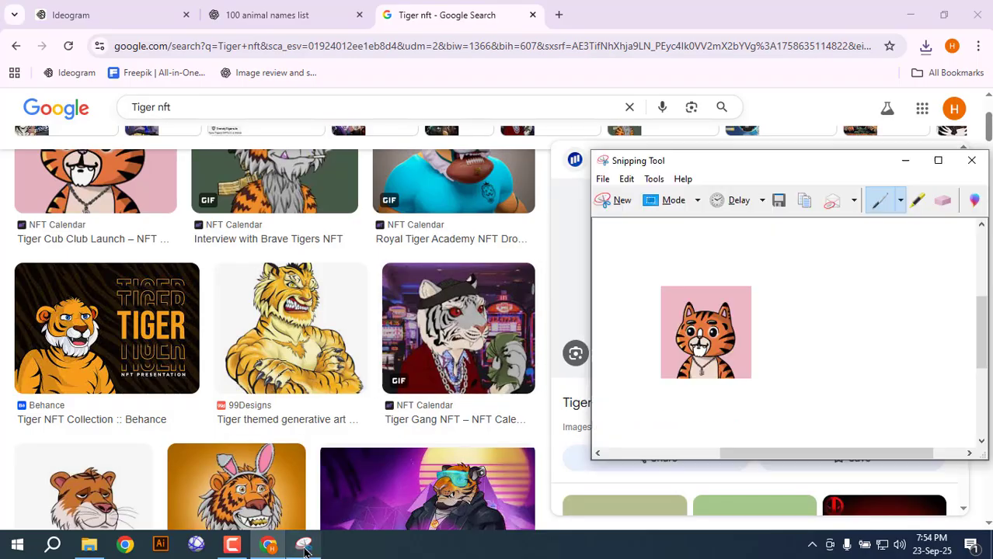
left_click(613, 200)
left_click_drag(655, 176, 854, 378)
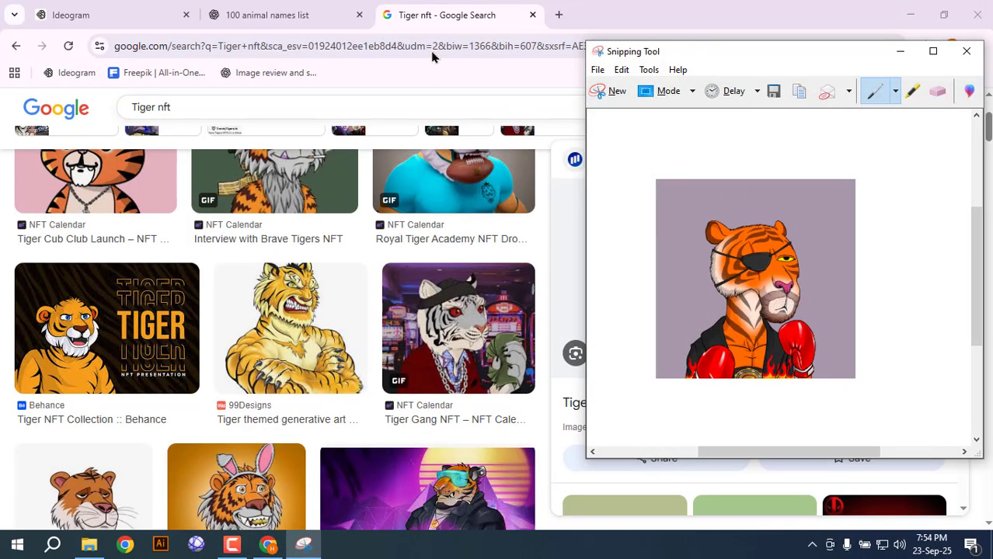
Step: Return to Ideogram, reload the stuck image page, and go to the home page with an empty prompt
left_click(109, 15)
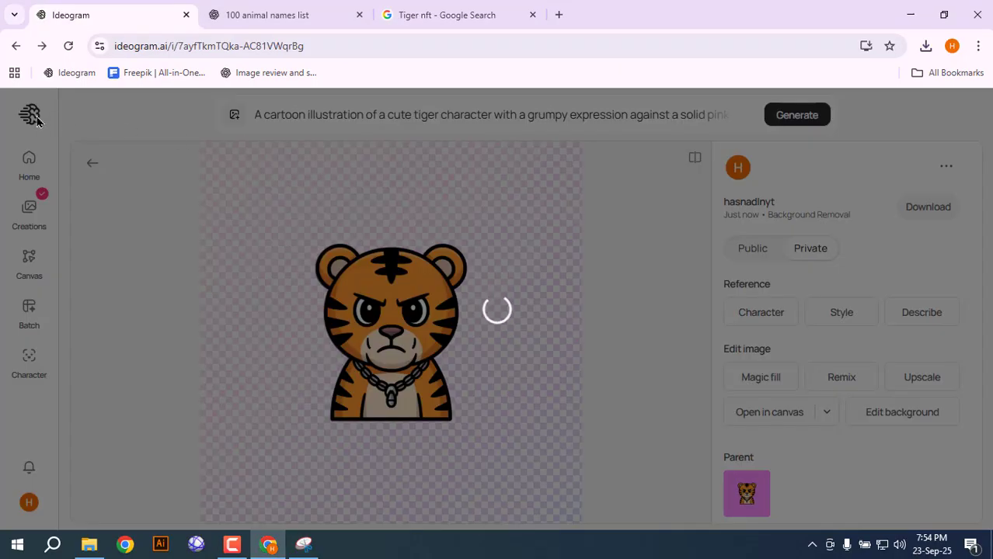
left_click(68, 46)
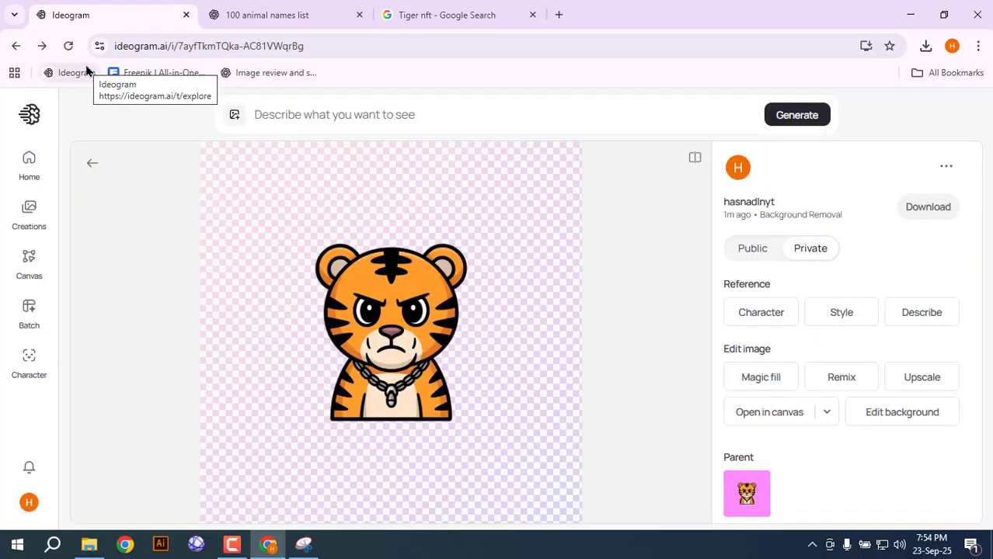
left_click(30, 115)
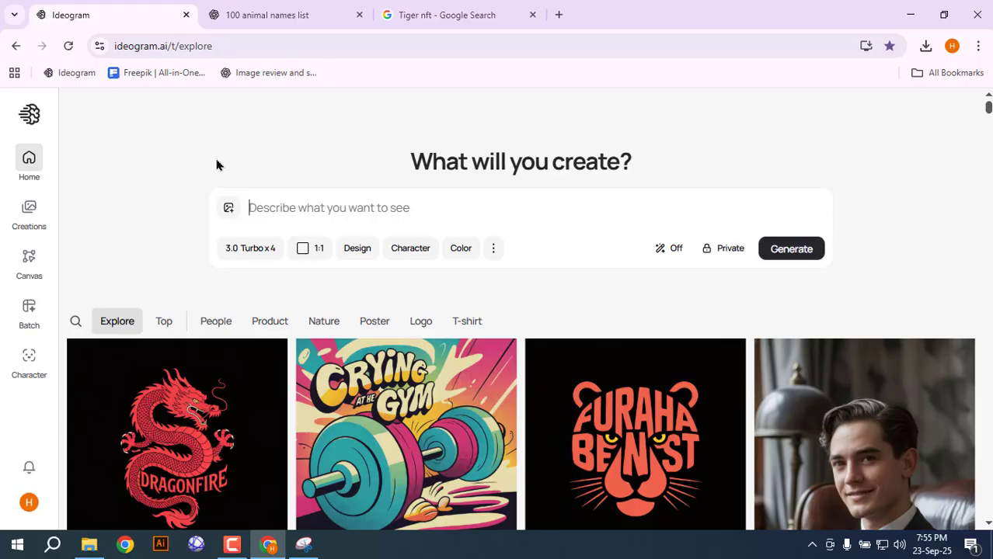
mouse_move(631, 462)
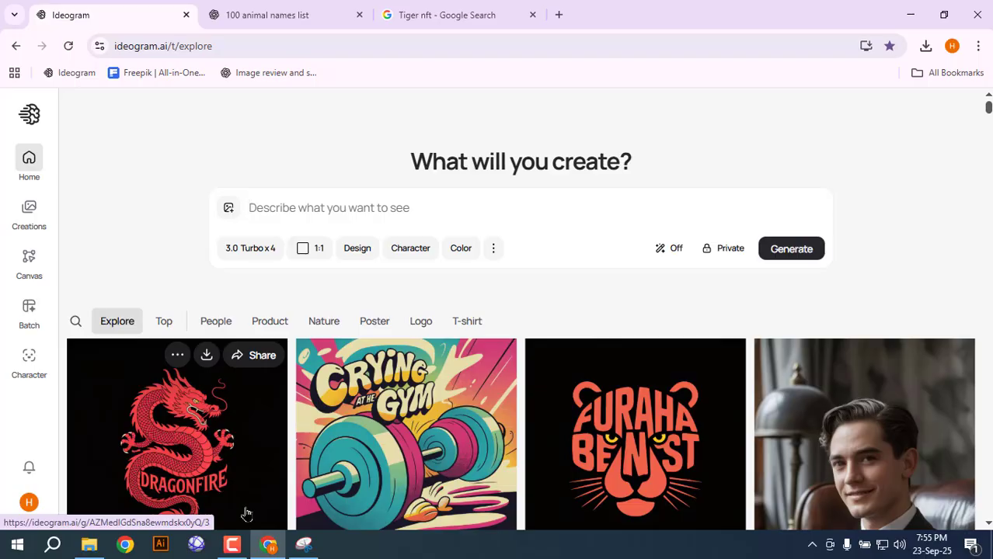
left_click(231, 546)
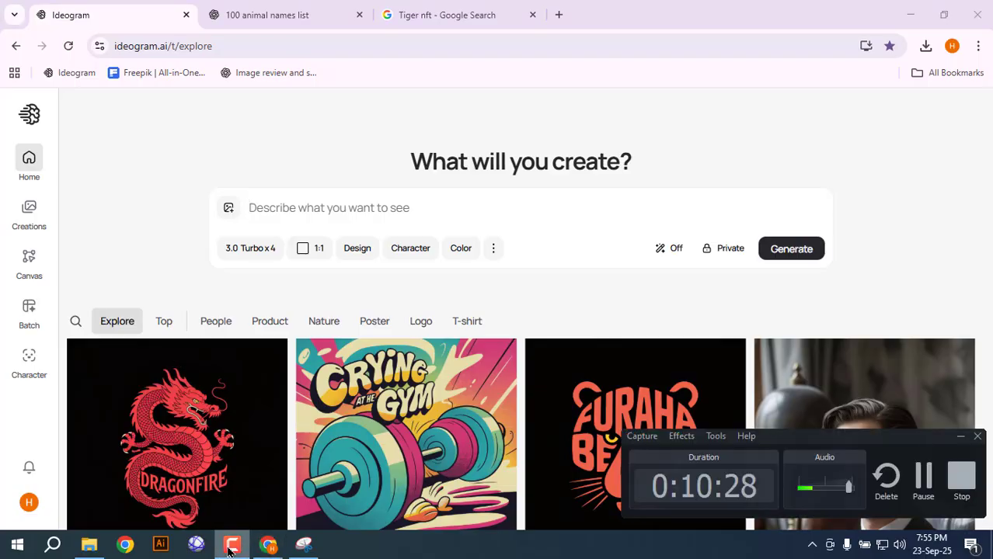